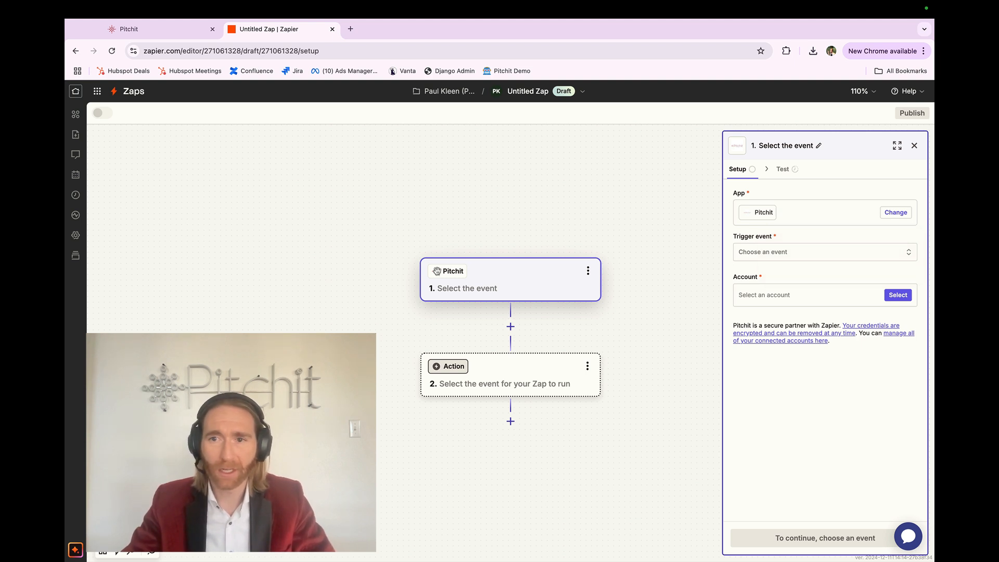
Search the app catalogue for Pitchit and choose it as the Zap's trigger app
{"action": "left_click", "coordinate": [779, 218]}
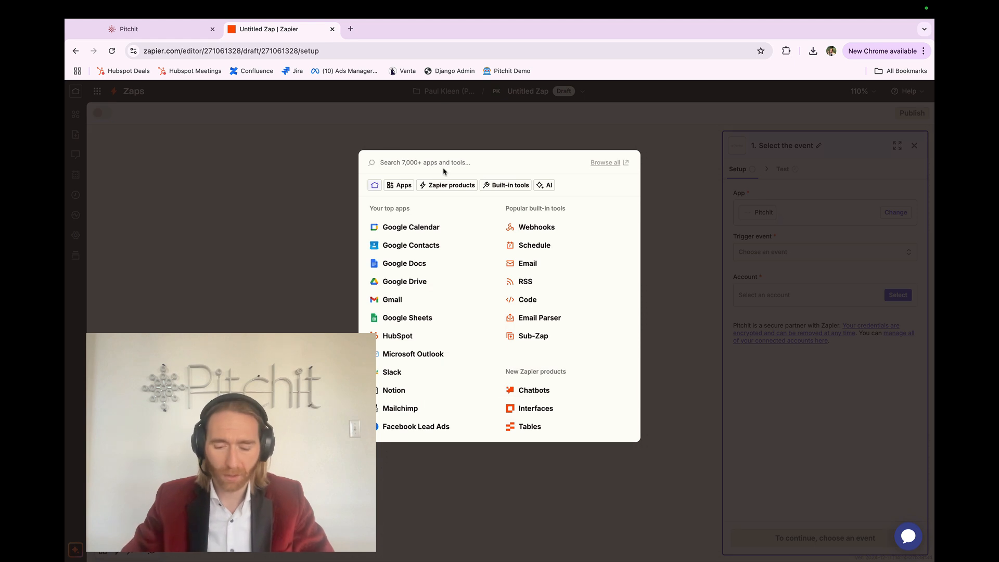
{"action": "type", "text": "pitchit"}
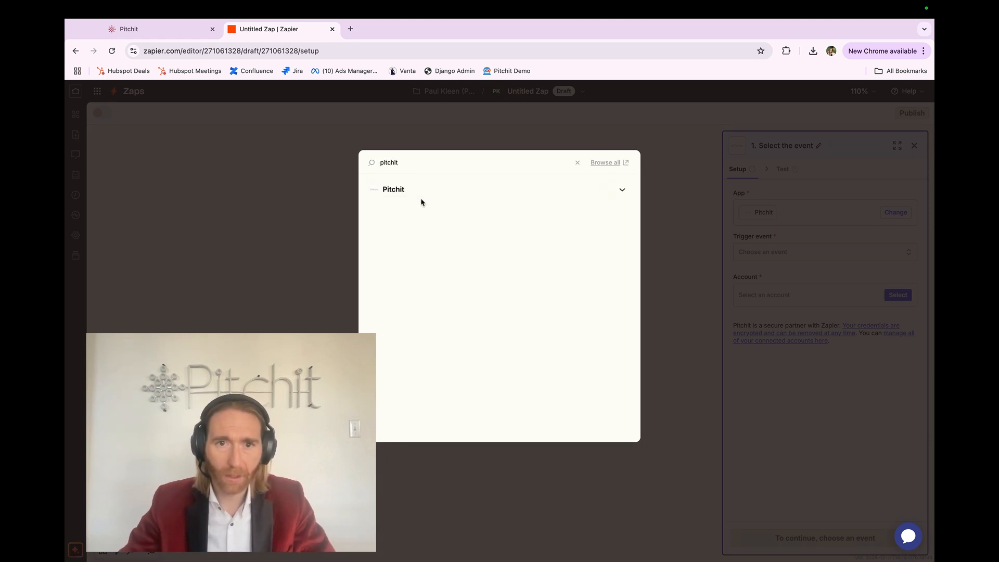
{"action": "left_click", "coordinate": [421, 199]}
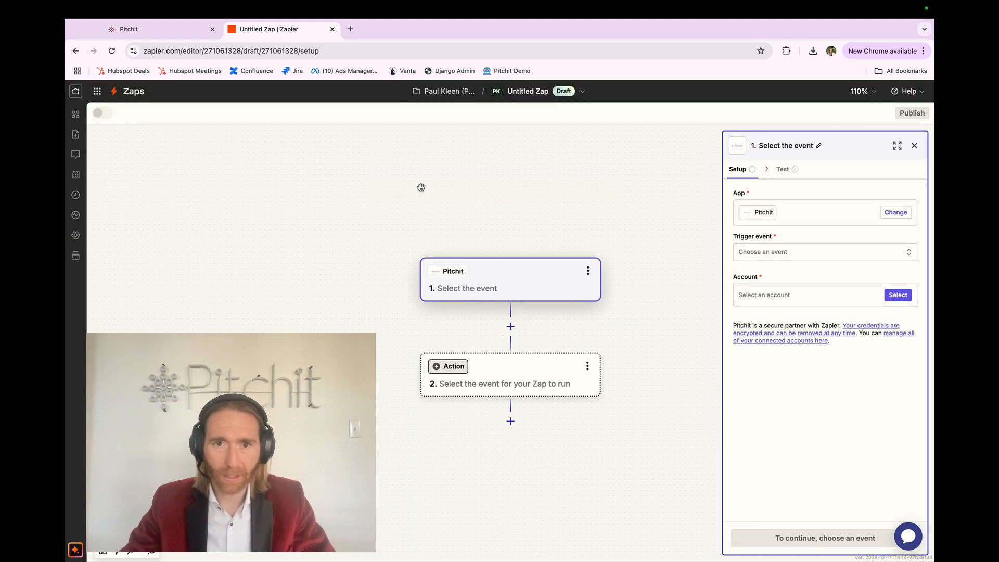
Set the Pitchit trigger event to New Pitch Sent
{"action": "left_click", "coordinate": [772, 253]}
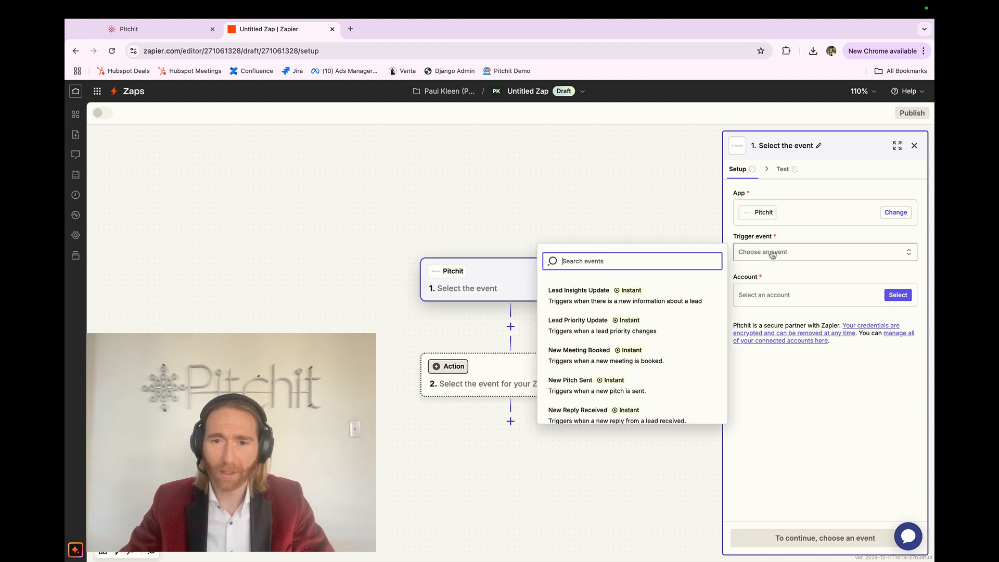
{"action": "scroll", "coordinate": [667, 337], "scroll_direction": "down", "scroll_amount": 1}
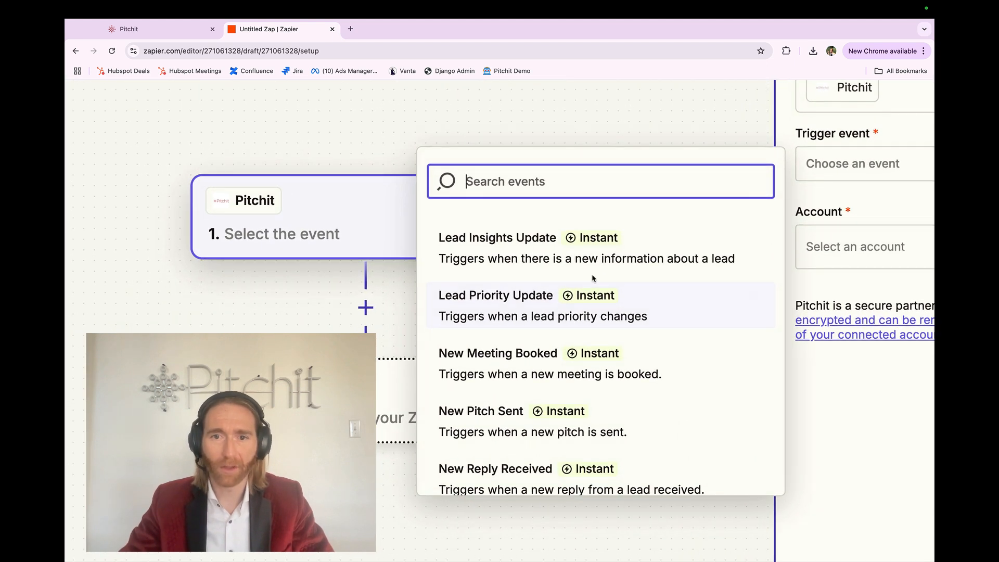
{"action": "scroll", "coordinate": [561, 372], "scroll_direction": "down", "scroll_amount": 3}
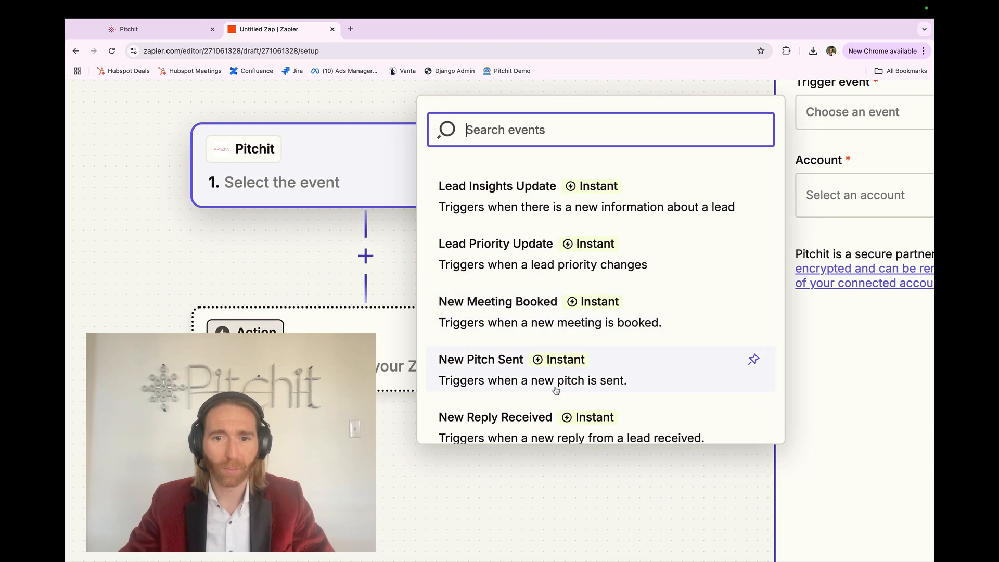
{"action": "scroll", "coordinate": [553, 416], "scroll_direction": "down", "scroll_amount": 1}
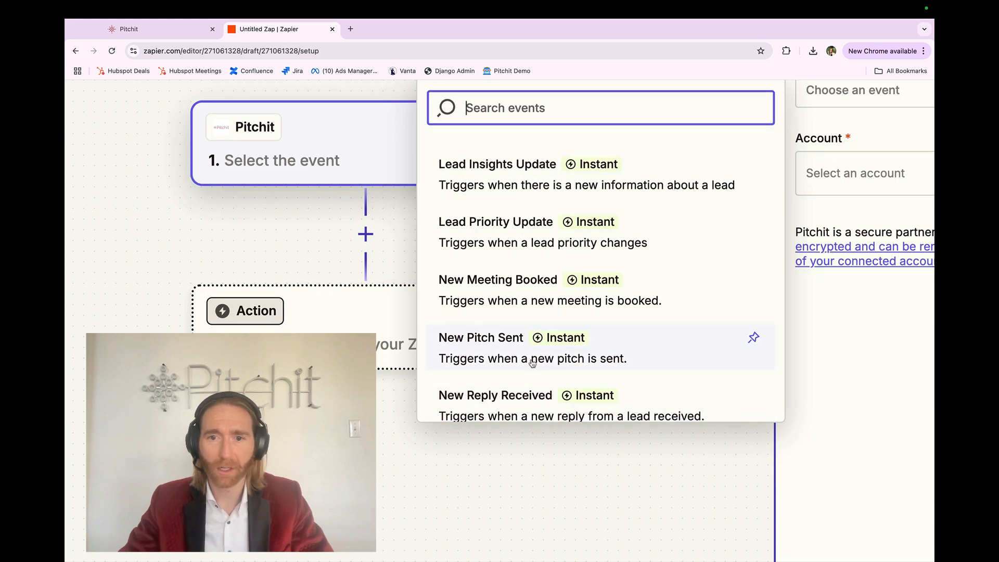
{"action": "left_click", "coordinate": [533, 363]}
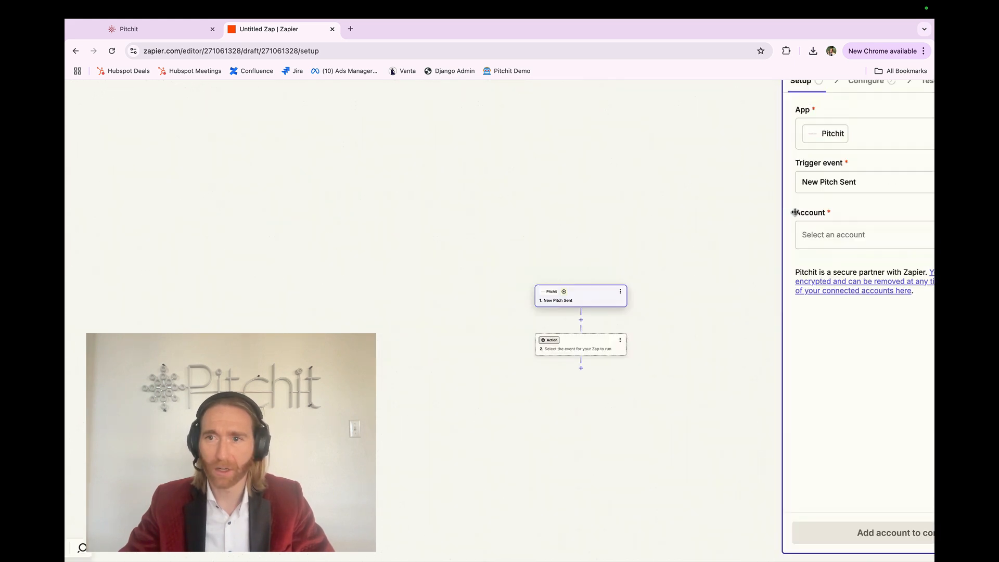
Start connecting a new Pitchit account to the trigger and copy the Zapier API key from Pitchit's integration settings
{"action": "left_click", "coordinate": [771, 294]}
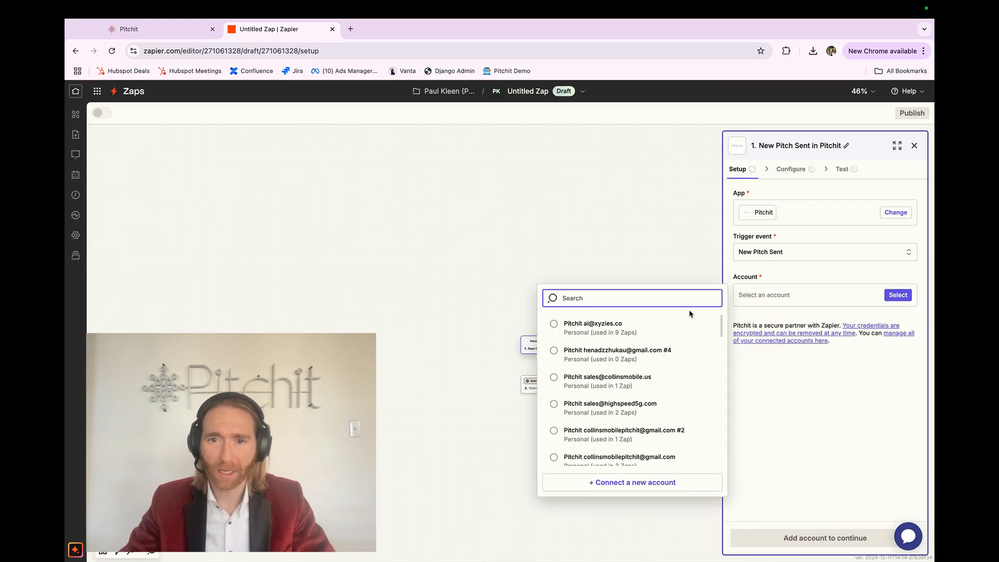
{"action": "left_click", "coordinate": [614, 482]}
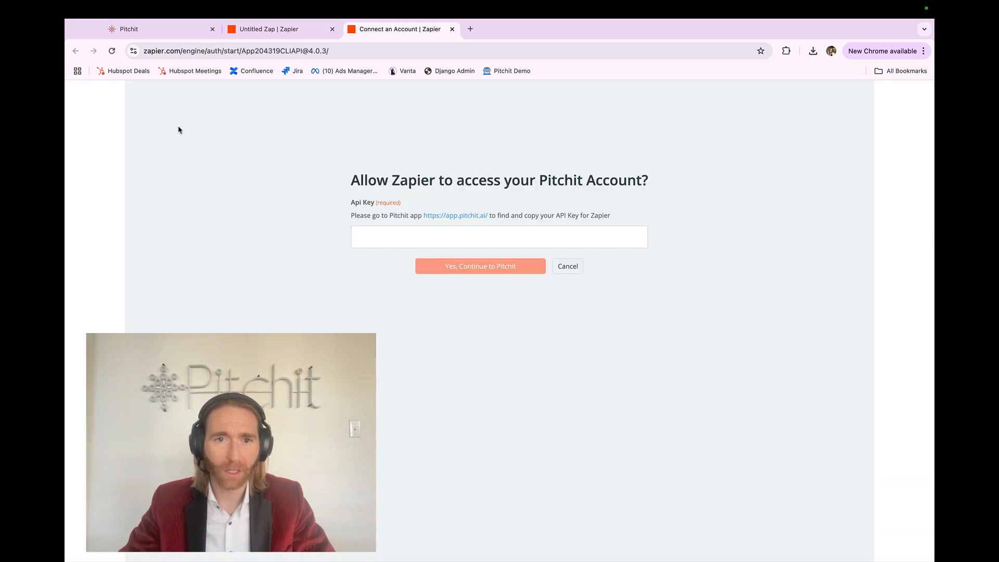
{"action": "left_click", "coordinate": [158, 37]}
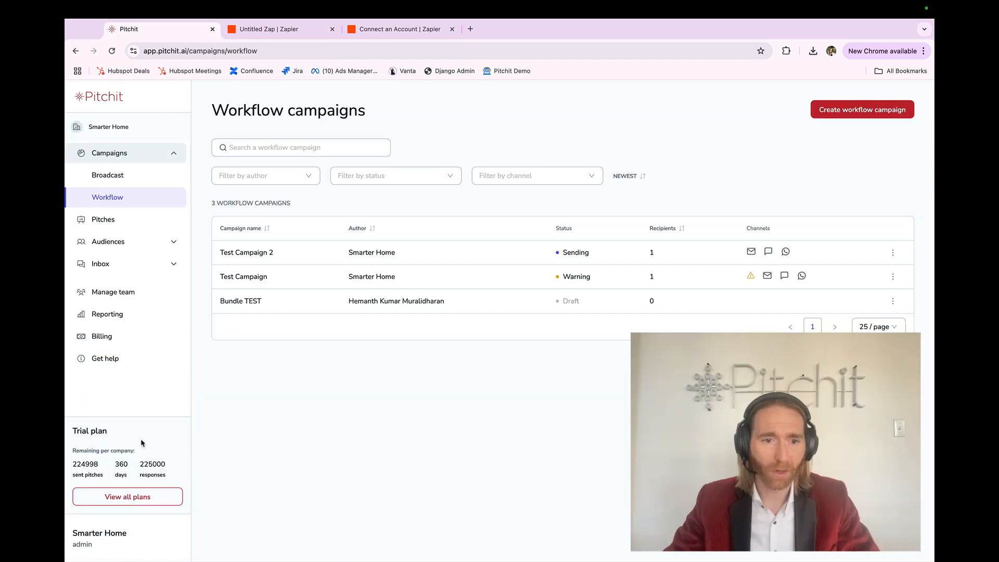
{"action": "left_click", "coordinate": [123, 528]}
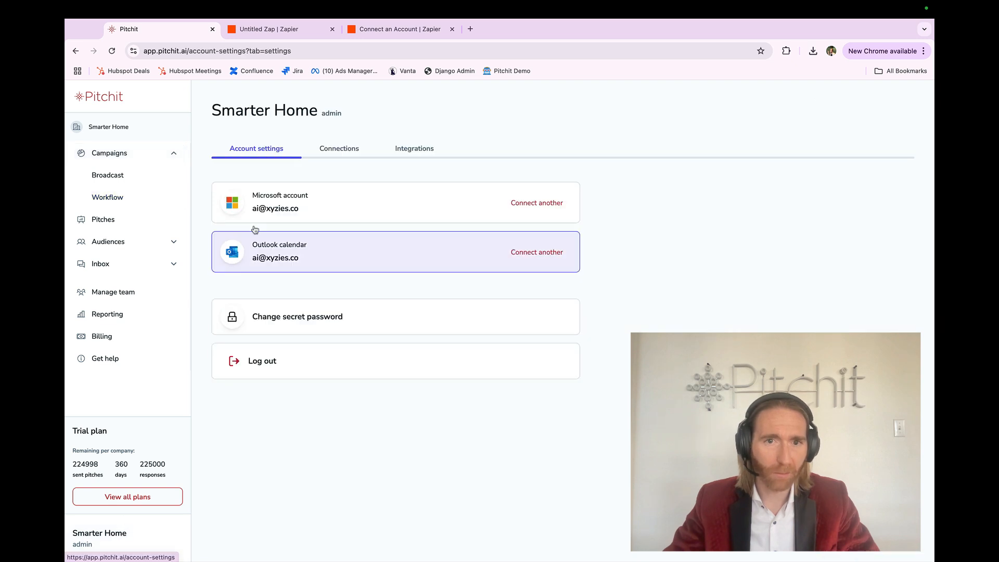
{"action": "left_click", "coordinate": [414, 149]}
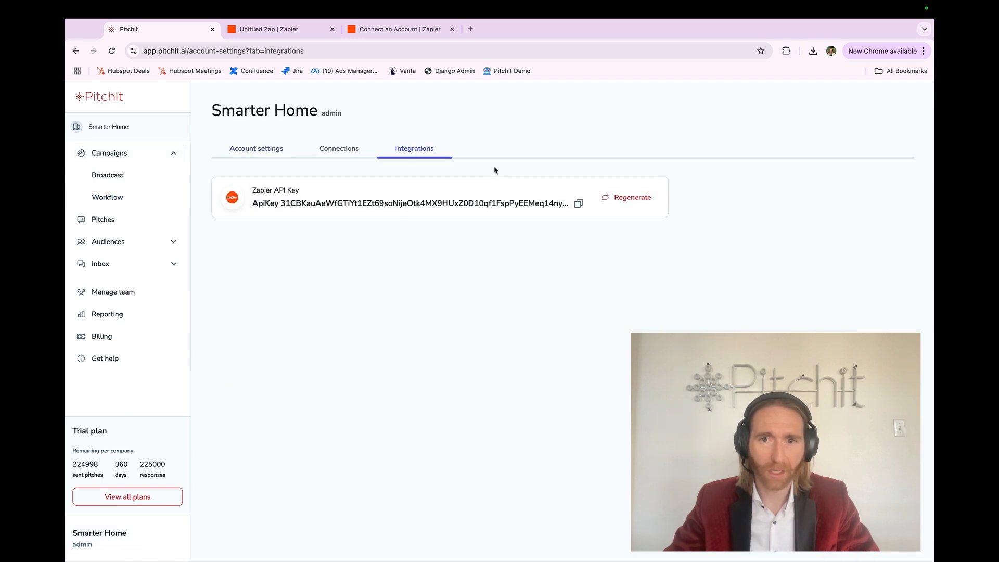
{"action": "left_click", "coordinate": [579, 202]}
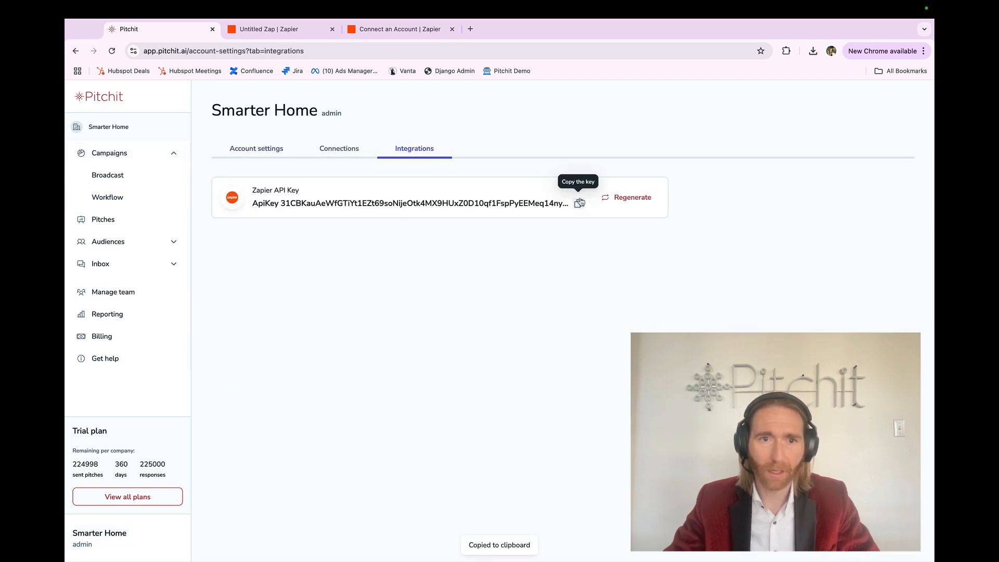
{"action": "left_click", "coordinate": [142, 196]}
Paste the copied API key into Zapier's Pitchit access request and authorize the connection
{"action": "left_click", "coordinate": [364, 30]}
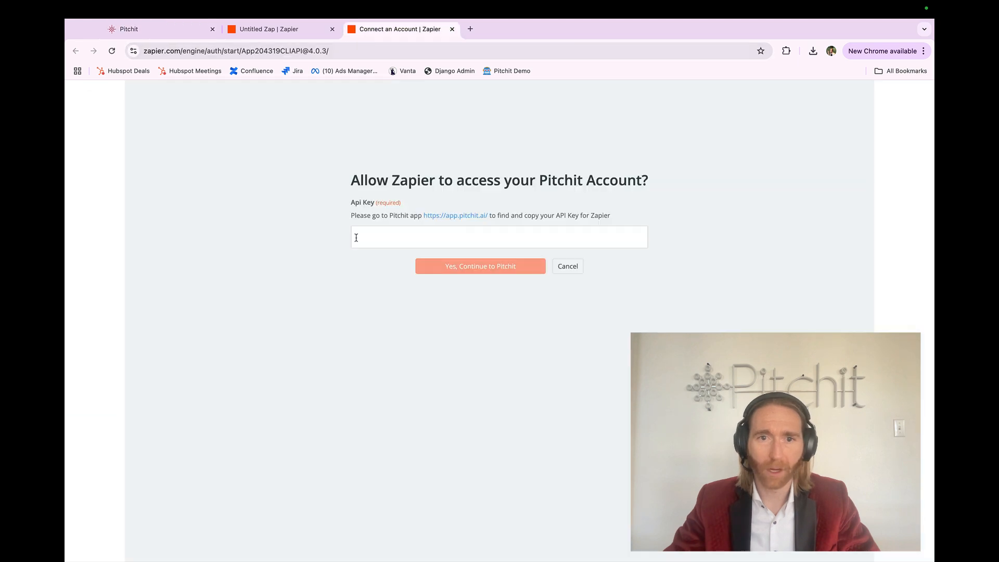
{"action": "left_click", "coordinate": [356, 237]}
{"action": "key", "text": "super+v"}
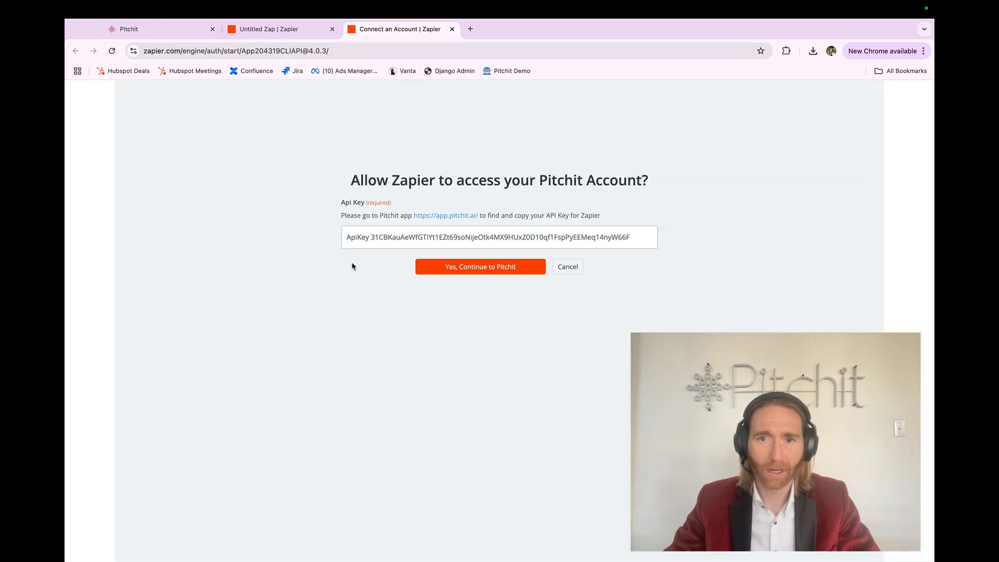
{"action": "key", "text": "Return"}
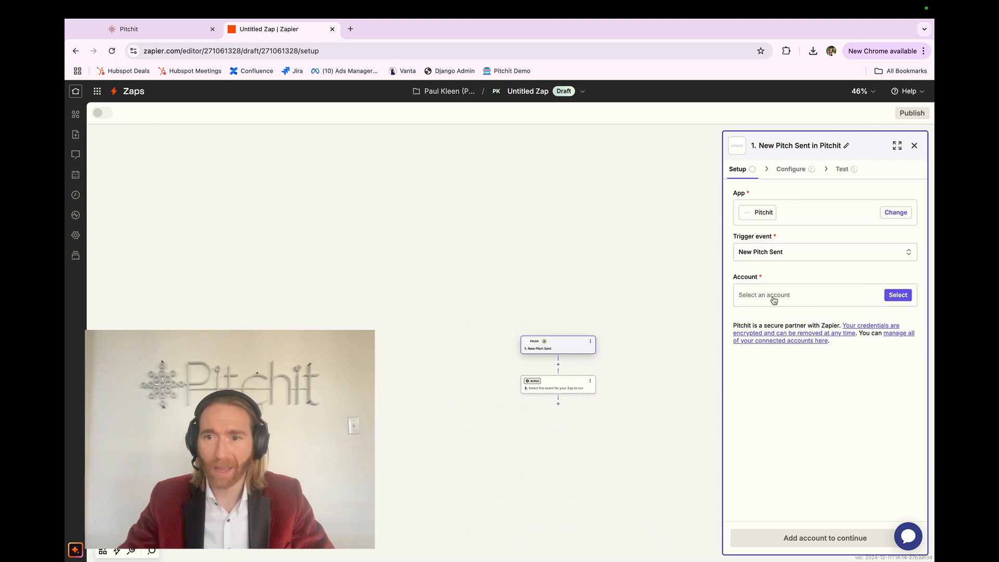
Select the connected Pitchit account for the trigger and proceed to its configuration
{"action": "left_click", "coordinate": [779, 297]}
{"action": "left_click", "coordinate": [618, 332]}
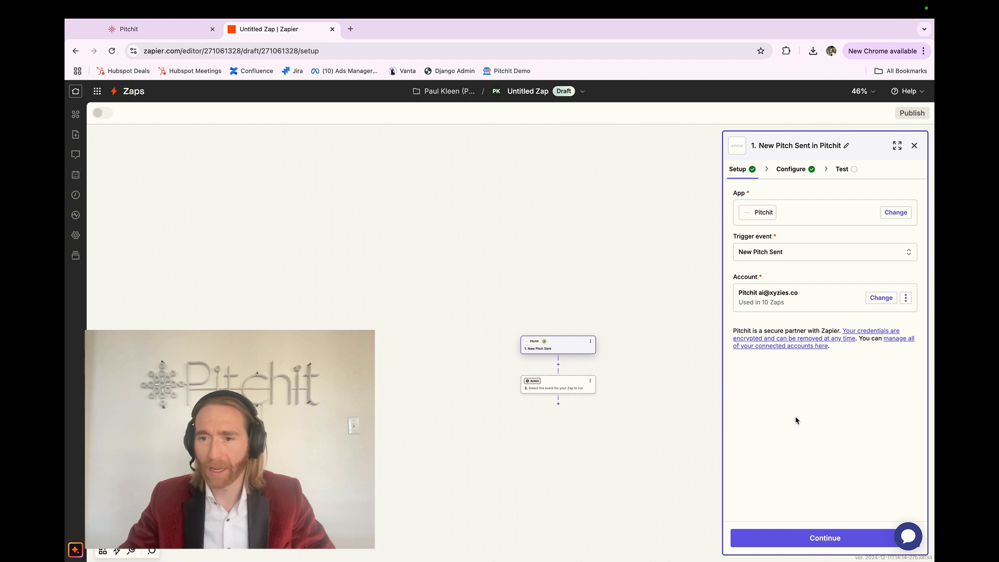
{"action": "left_click", "coordinate": [789, 538]}
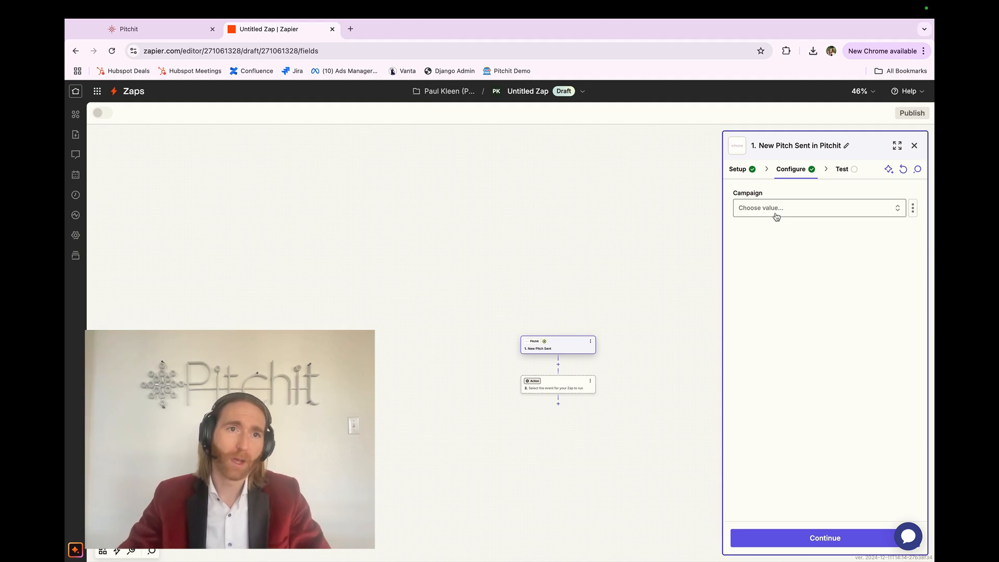
In Pitchit's team management, create a group named Test Group with the listed team member in it
{"action": "key", "text": "ctrl+Tab"}
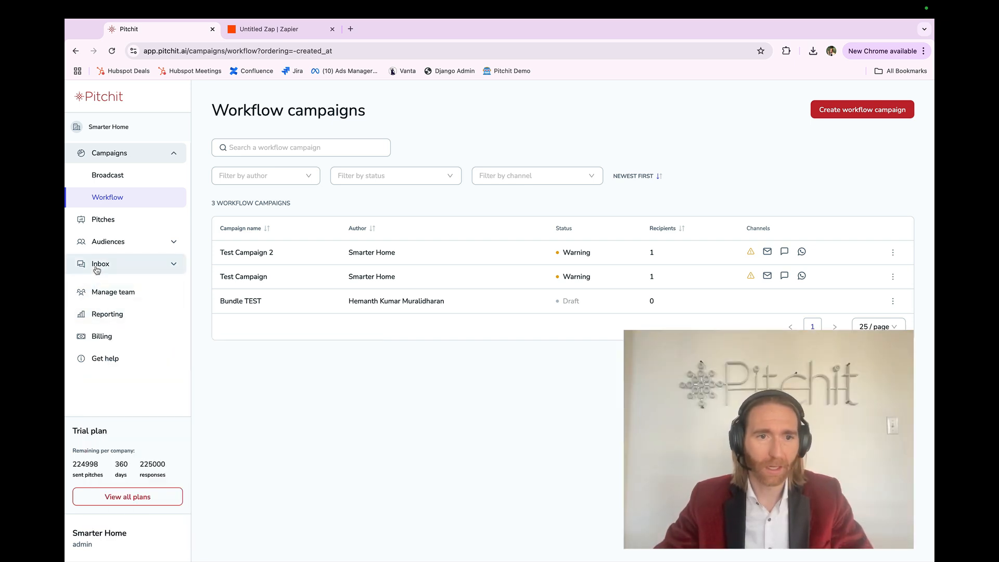
{"action": "left_click", "coordinate": [106, 293]}
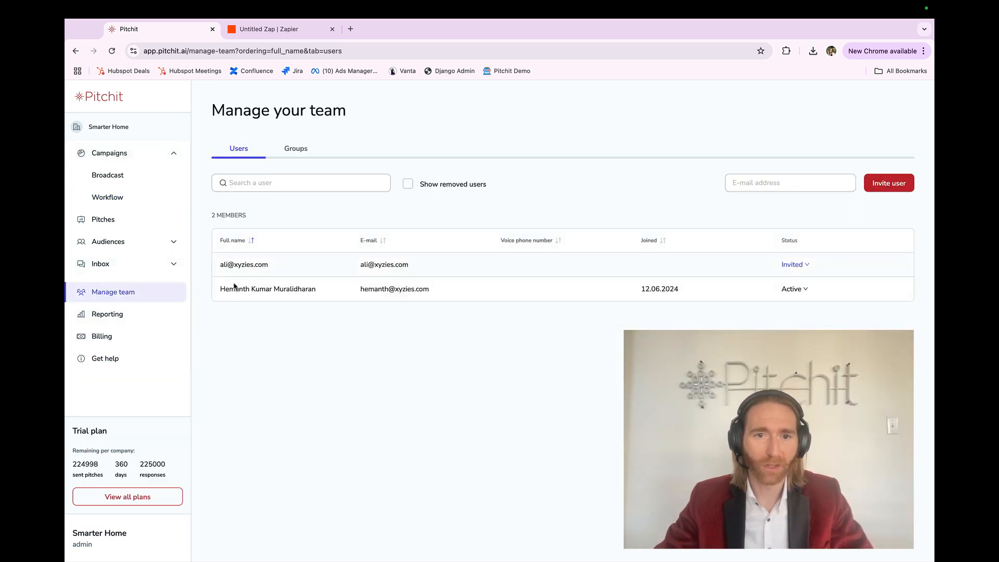
{"action": "left_click", "coordinate": [279, 156]}
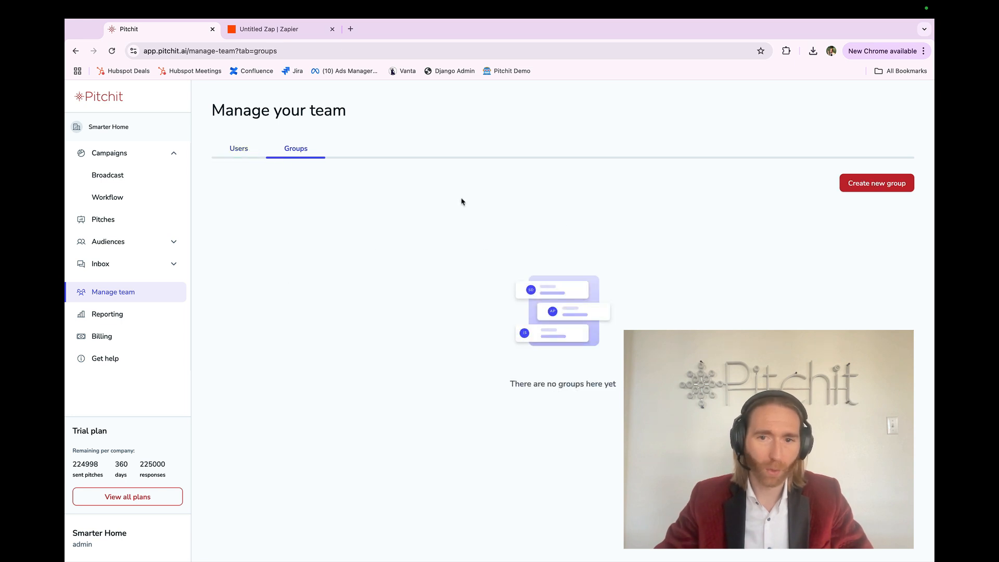
{"action": "left_click", "coordinate": [848, 188]}
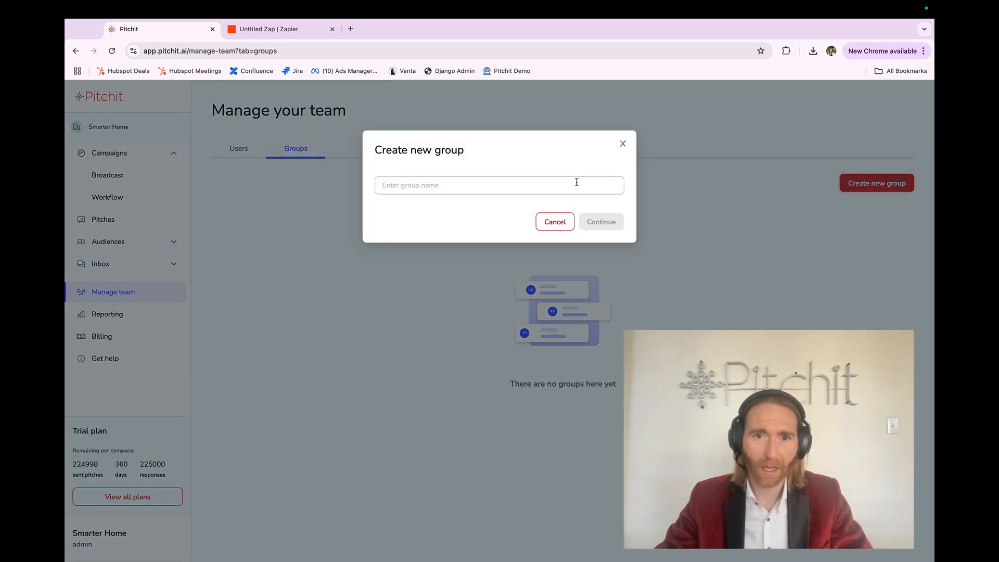
{"action": "left_click", "coordinate": [576, 184]}
{"action": "type", "text": "Test Group"}
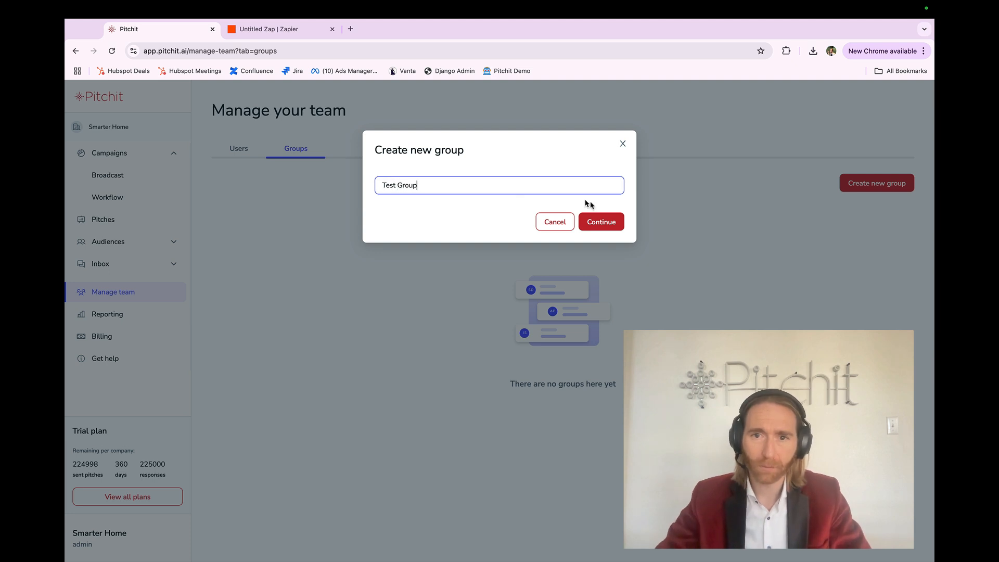
{"action": "left_click", "coordinate": [602, 222]}
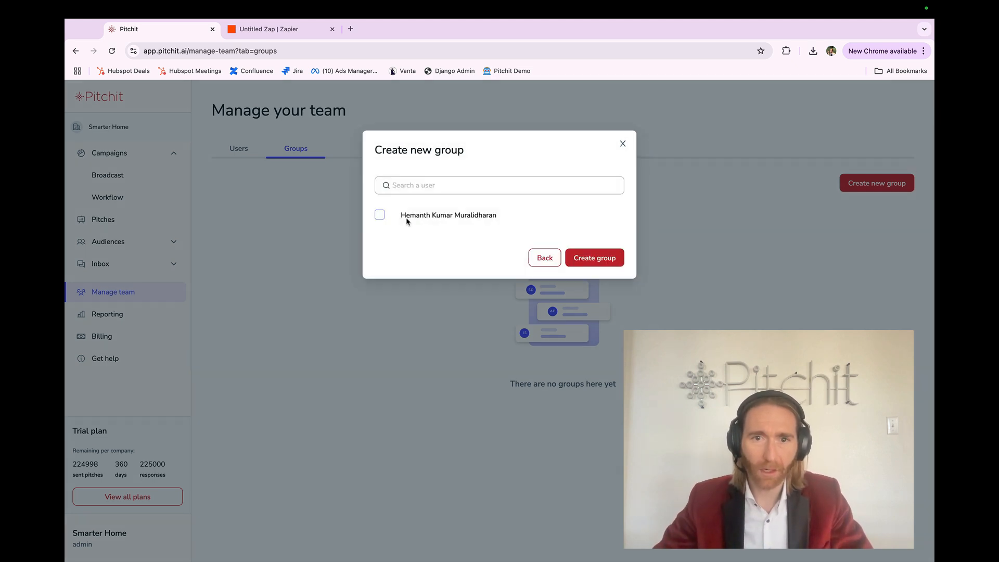
{"action": "left_click", "coordinate": [406, 219]}
{"action": "left_click", "coordinate": [573, 258]}
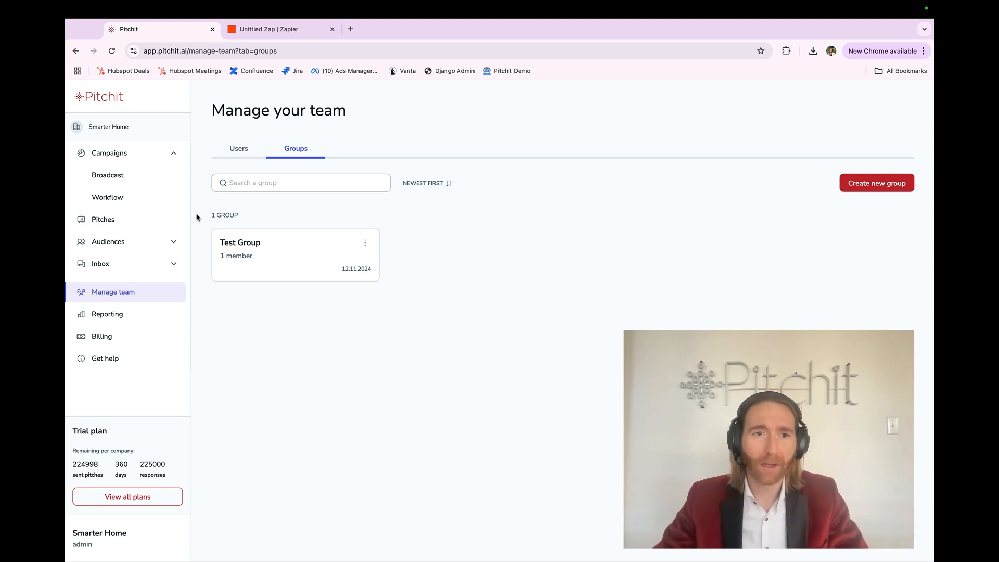
Open the trigger's campaign choices in Zapier and review the workflow campaigns in Pitchit for comparison
{"action": "left_click", "coordinate": [261, 29]}
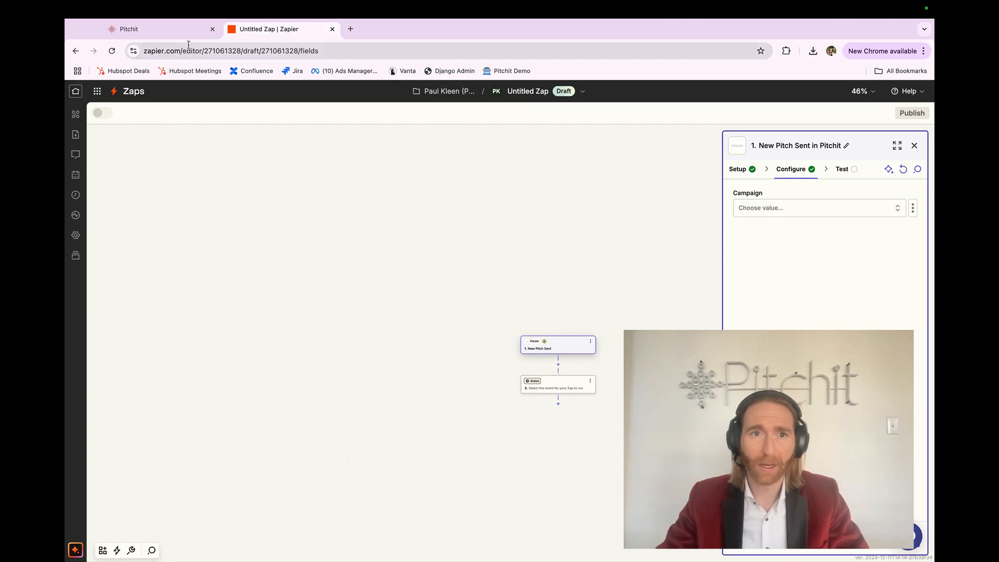
{"action": "left_click", "coordinate": [775, 207]}
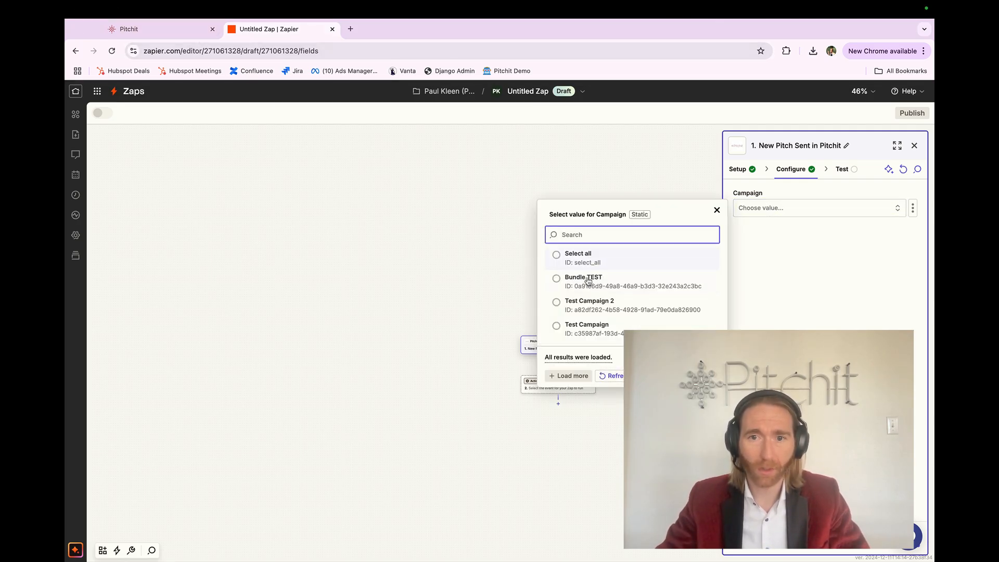
{"action": "left_click", "coordinate": [150, 34]}
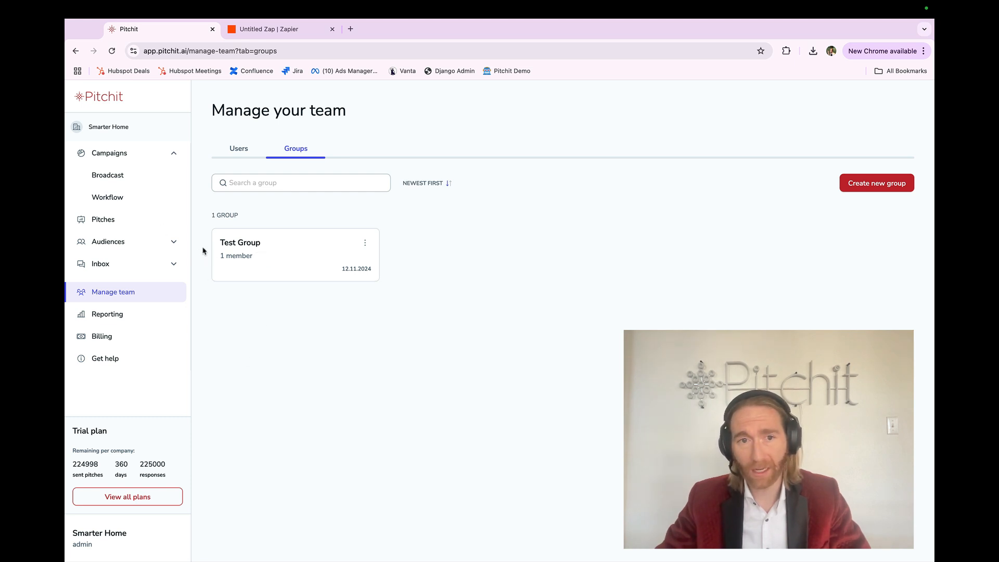
{"action": "left_click", "coordinate": [130, 197]}
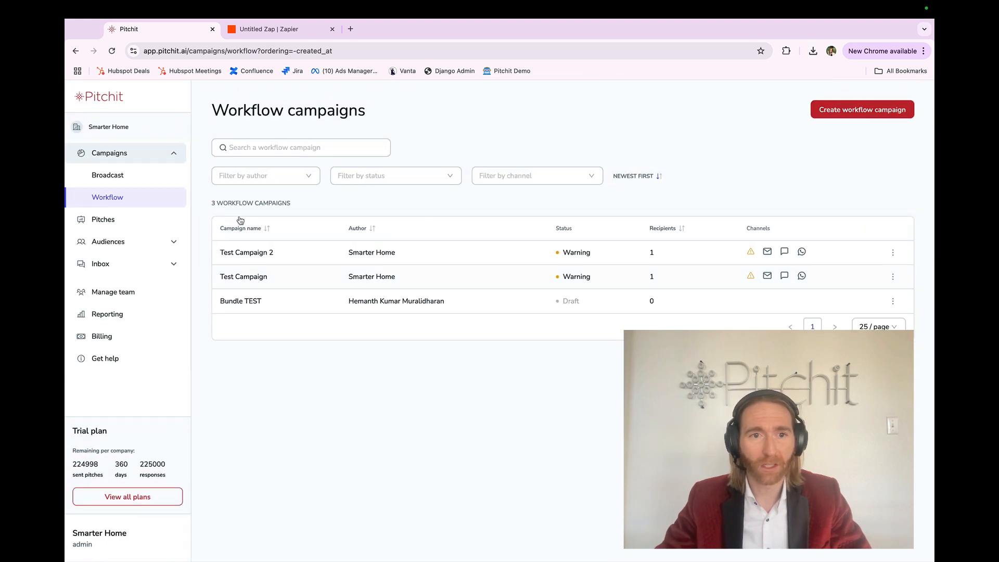
Back in Zapier, set the trigger's Campaign value to Select all and test the trigger
{"action": "left_click", "coordinate": [258, 30]}
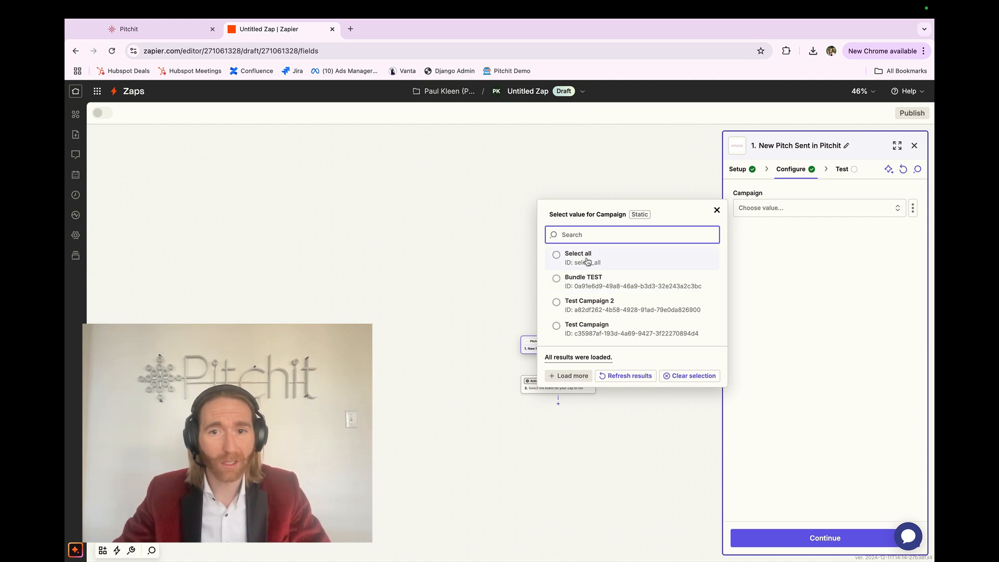
{"action": "left_click", "coordinate": [587, 261]}
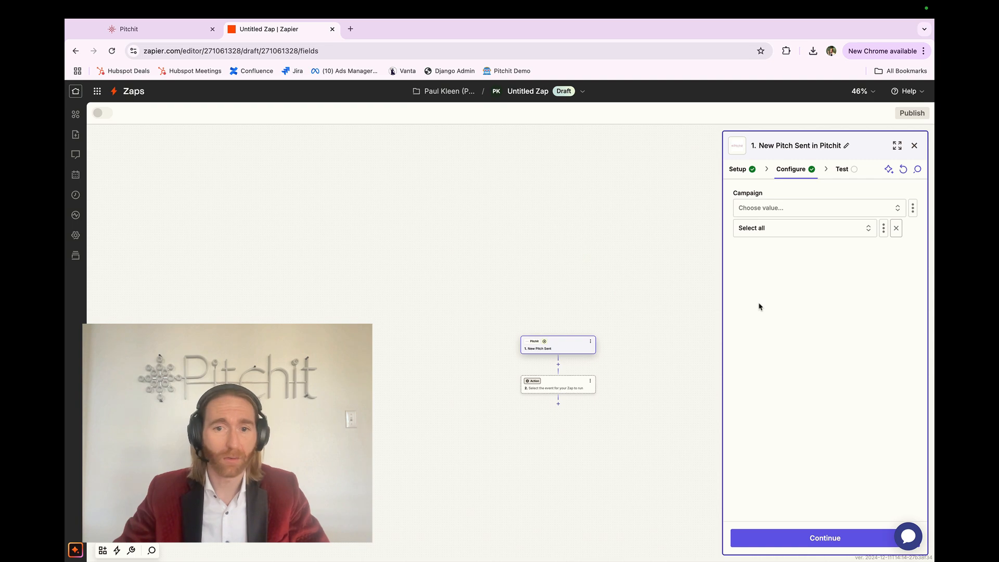
{"action": "left_click", "coordinate": [771, 544]}
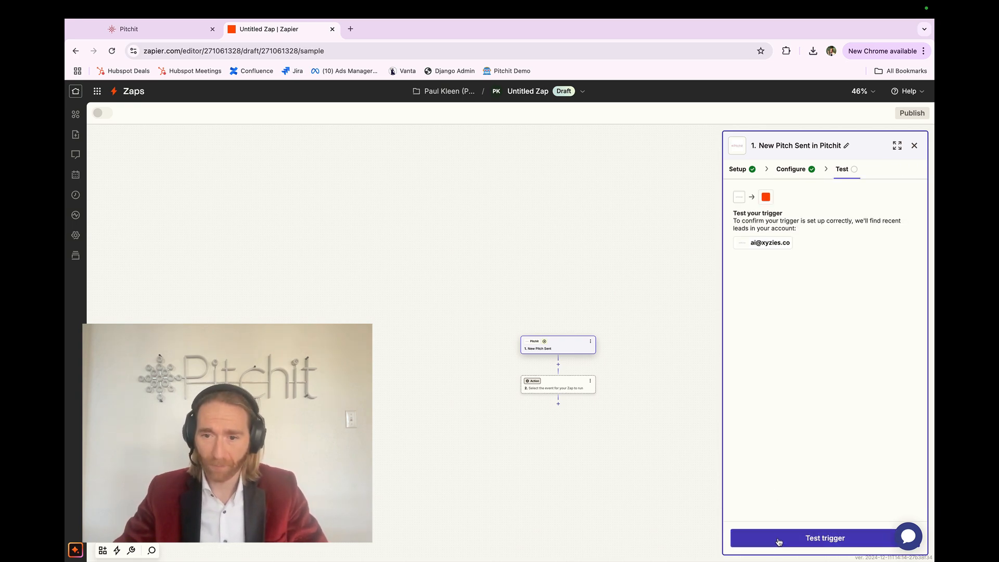
{"action": "scroll", "coordinate": [563, 414], "scroll_direction": "up", "scroll_amount": 5}
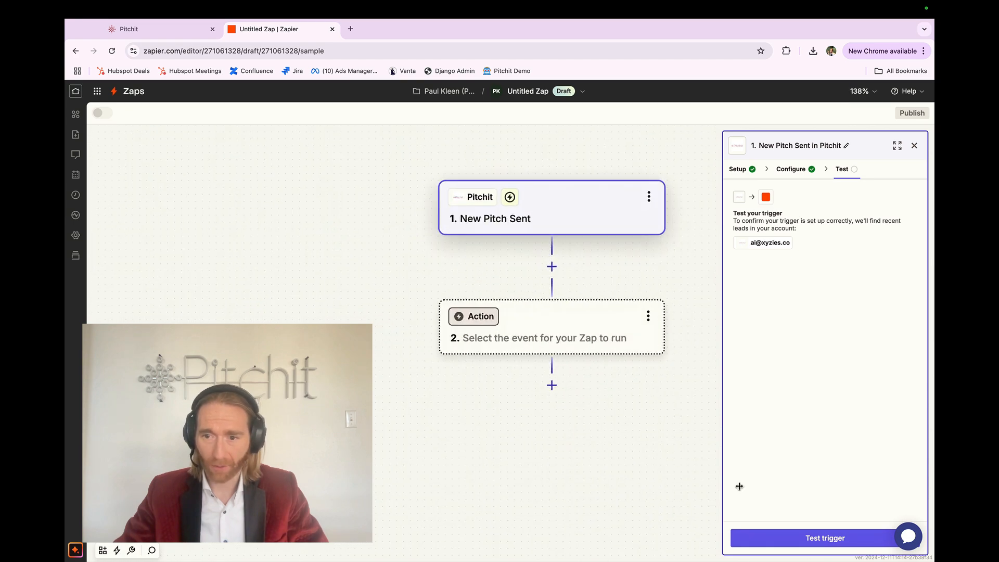
{"action": "left_click", "coordinate": [759, 540]}
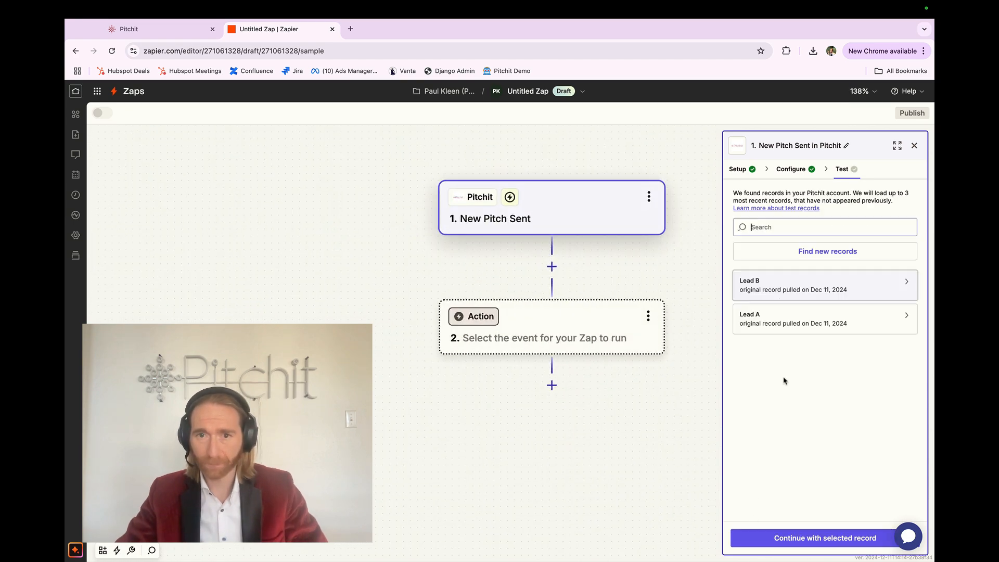
Continue with the Lead B test record for the trigger and choose LeadConnector as the action app
{"action": "left_click", "coordinate": [772, 294]}
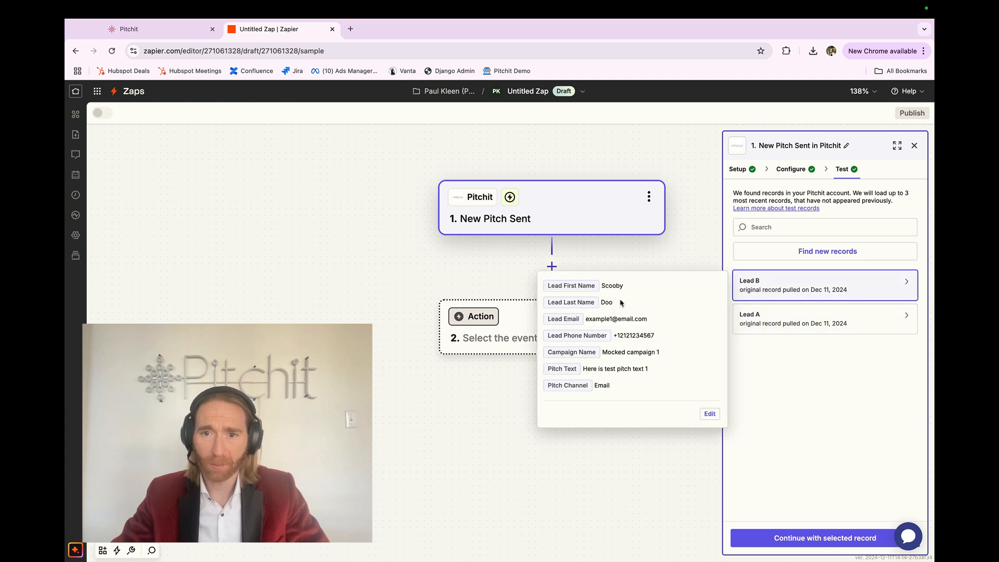
{"action": "left_click", "coordinate": [822, 536]}
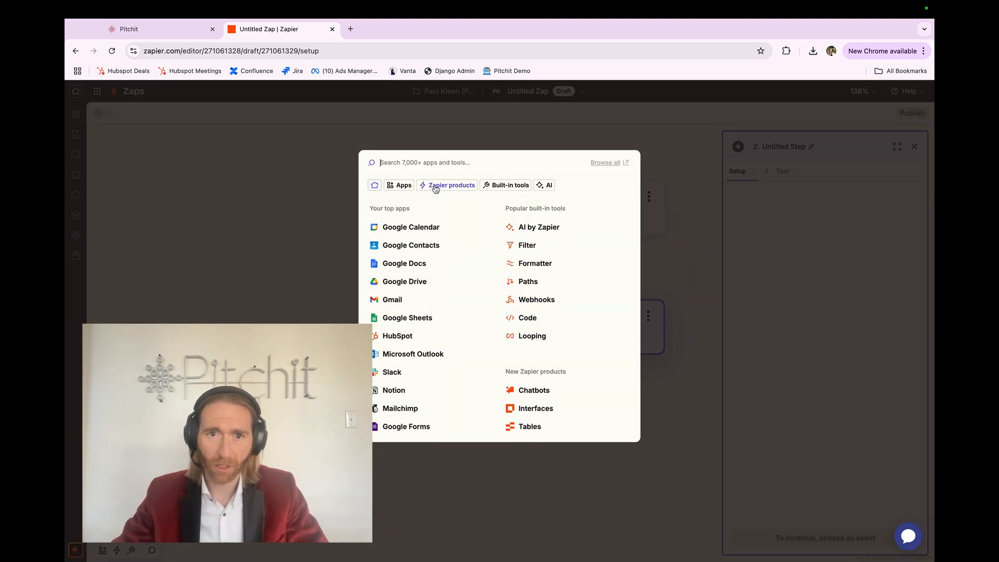
{"action": "type", "text": "lead"}
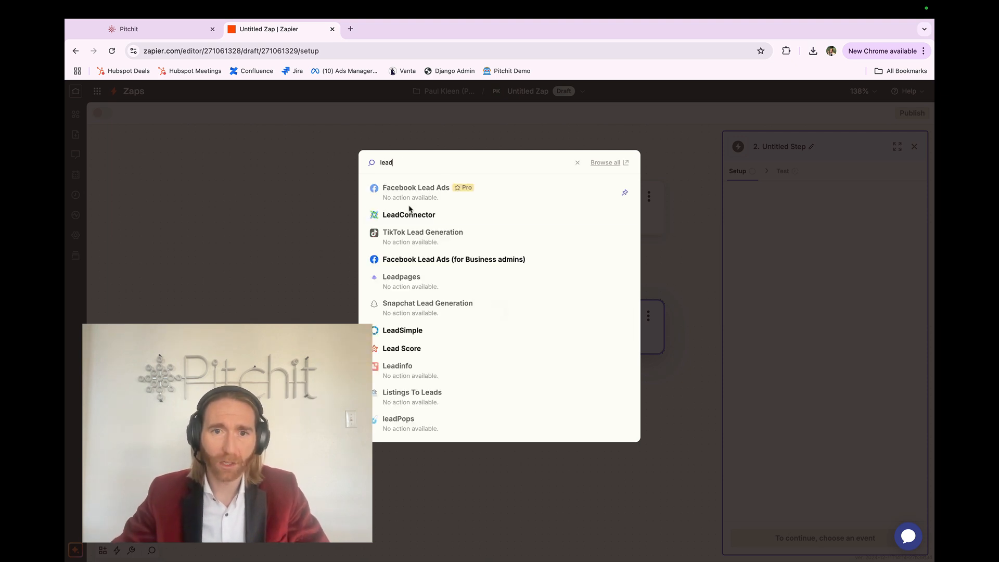
{"action": "left_click", "coordinate": [411, 214]}
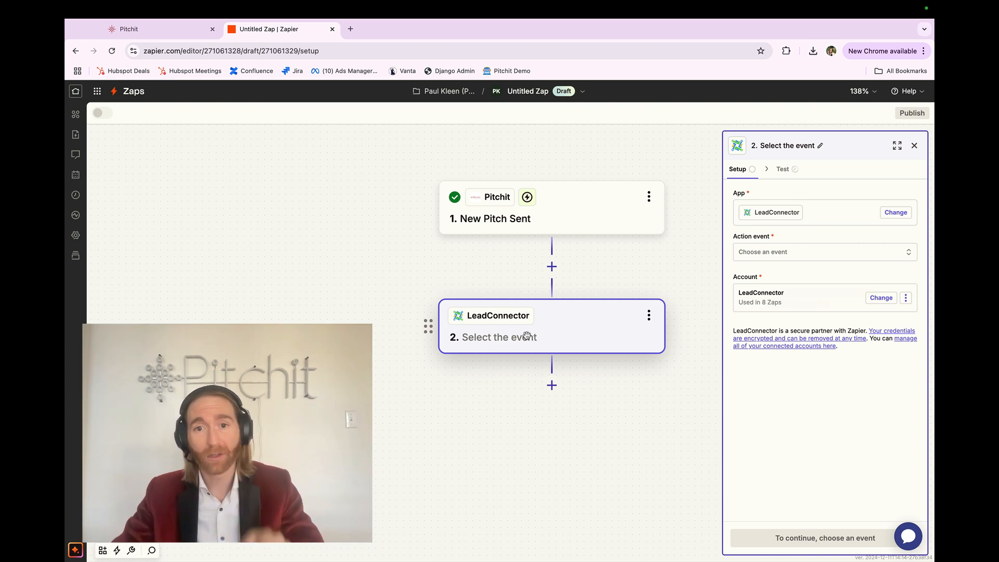
Set the LeadConnector action event to Add/Update Contact
{"action": "left_click", "coordinate": [754, 257]}
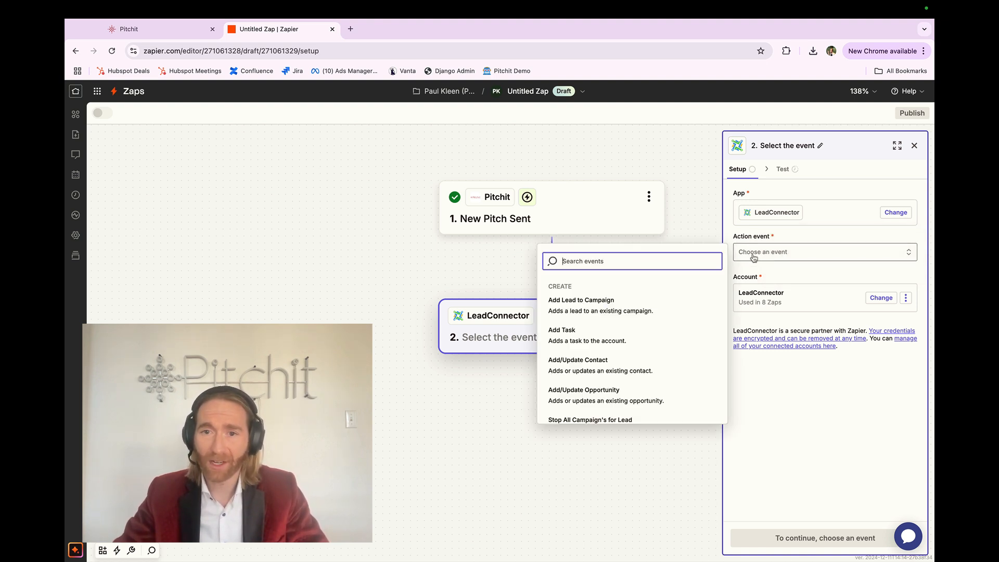
{"action": "scroll", "coordinate": [617, 364], "scroll_direction": "down", "scroll_amount": 1}
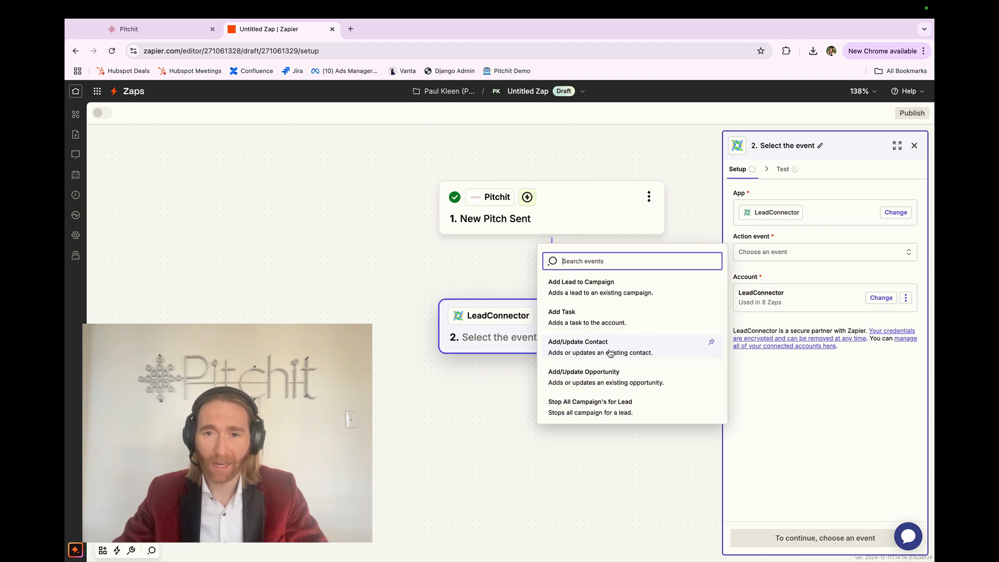
{"action": "left_click", "coordinate": [609, 348]}
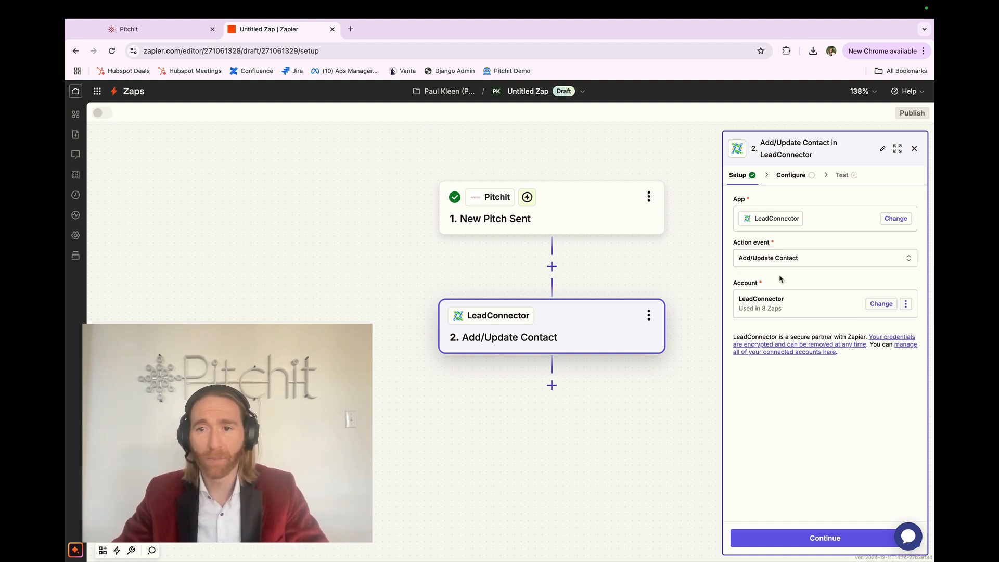
{"action": "left_click", "coordinate": [781, 266]}
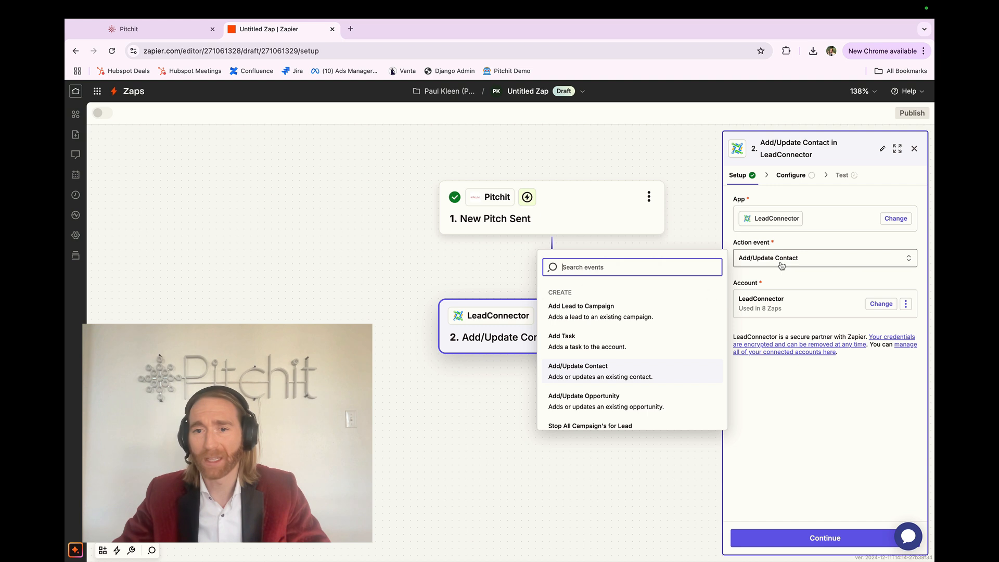
{"action": "left_click", "coordinate": [782, 265]}
{"action": "left_click", "coordinate": [780, 282]}
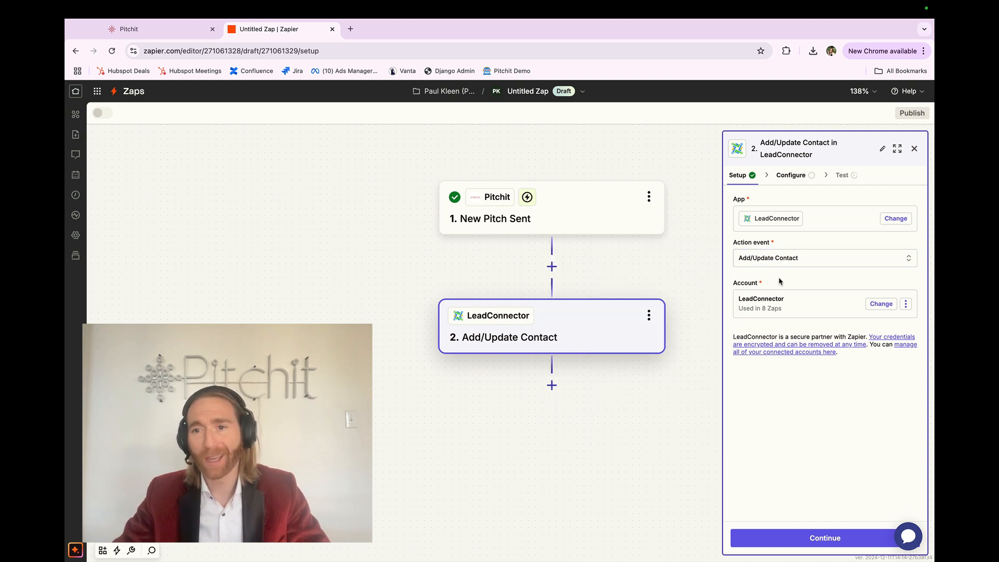
{"action": "left_click", "coordinate": [778, 260]}
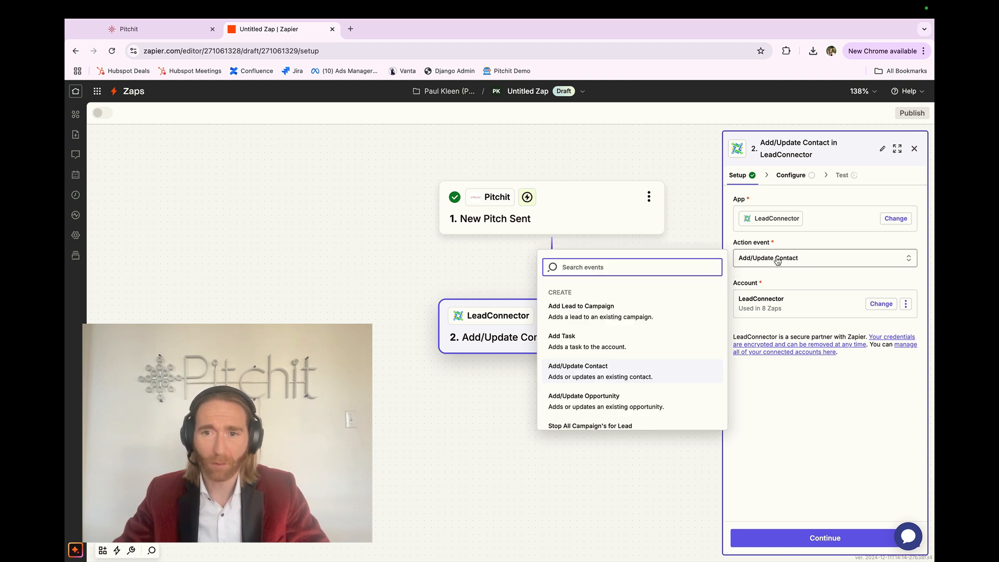
{"action": "left_click", "coordinate": [778, 260]}
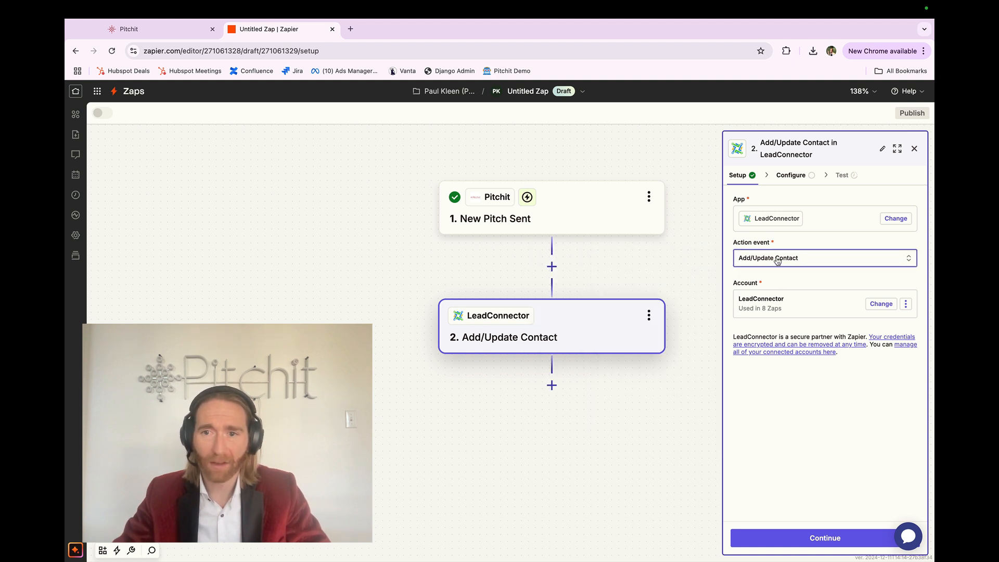
Start connecting a new LeadConnector account for the action and open its API key request
{"action": "left_click", "coordinate": [773, 306]}
{"action": "left_click", "coordinate": [661, 364]}
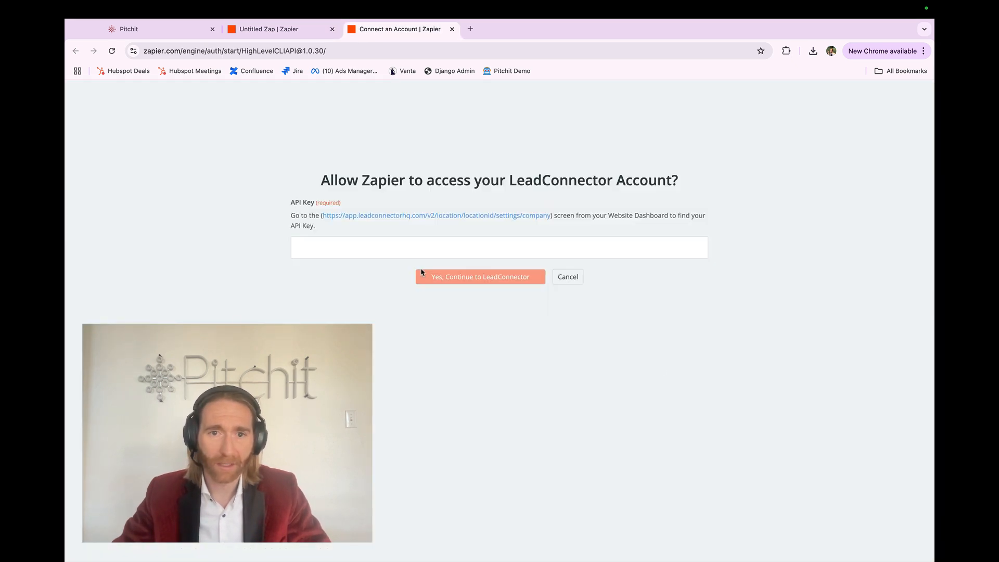
{"action": "left_click", "coordinate": [421, 274]}
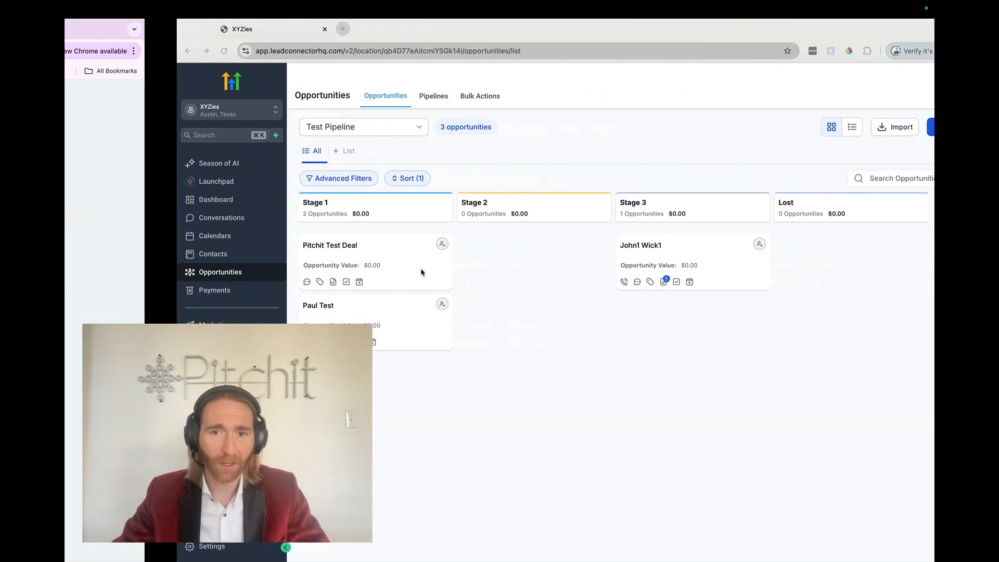
{"action": "key", "text": "ctrl+Left"}
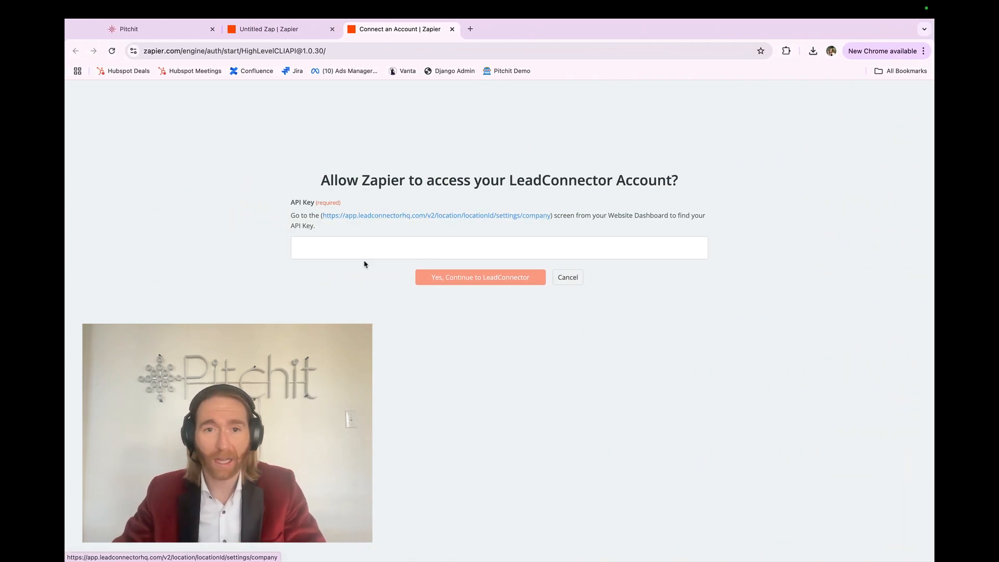
In LeadConnector, switch to the agency account and examine the API Keys page in its settings
{"action": "key", "text": "ctrl+Right"}
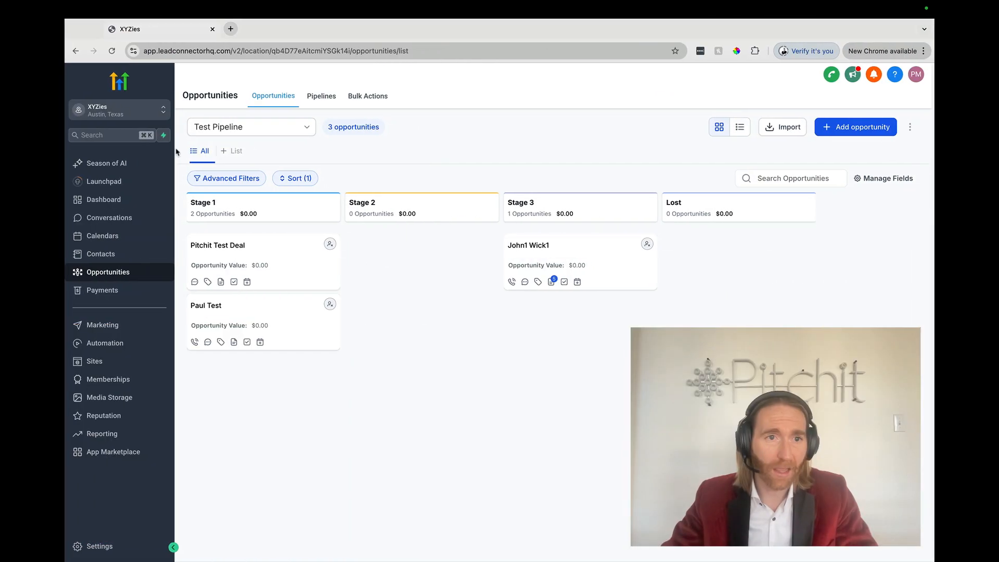
{"action": "left_click", "coordinate": [141, 111]}
{"action": "left_click", "coordinate": [228, 140]}
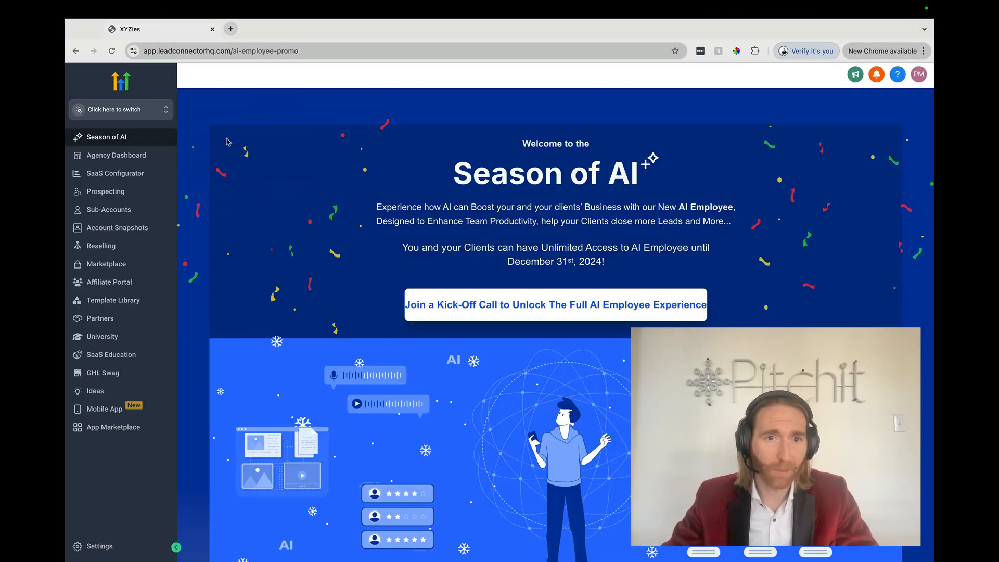
{"action": "left_click", "coordinate": [100, 547]}
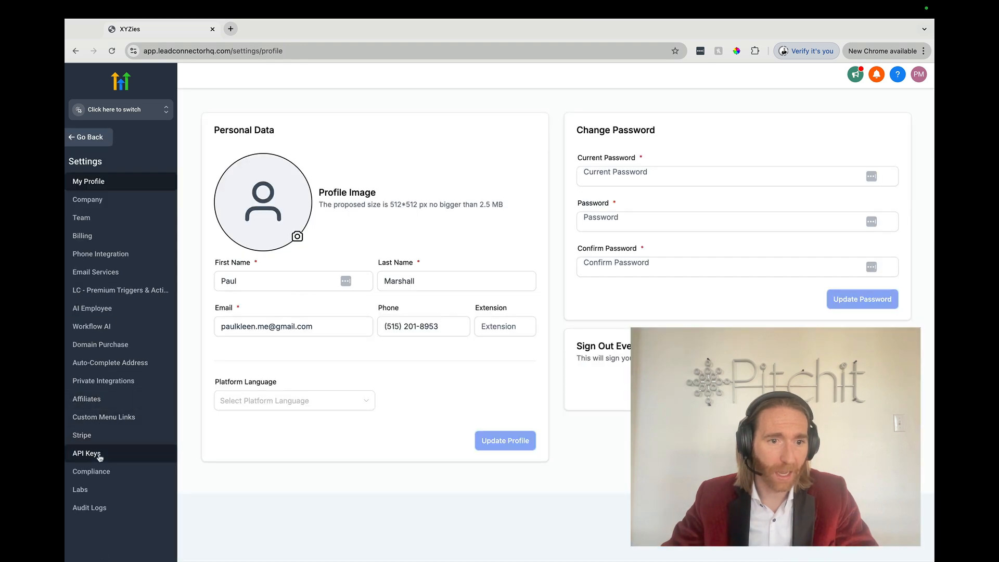
{"action": "left_click", "coordinate": [87, 452]}
{"action": "scroll", "coordinate": [374, 294], "scroll_direction": "up", "scroll_amount": 5}
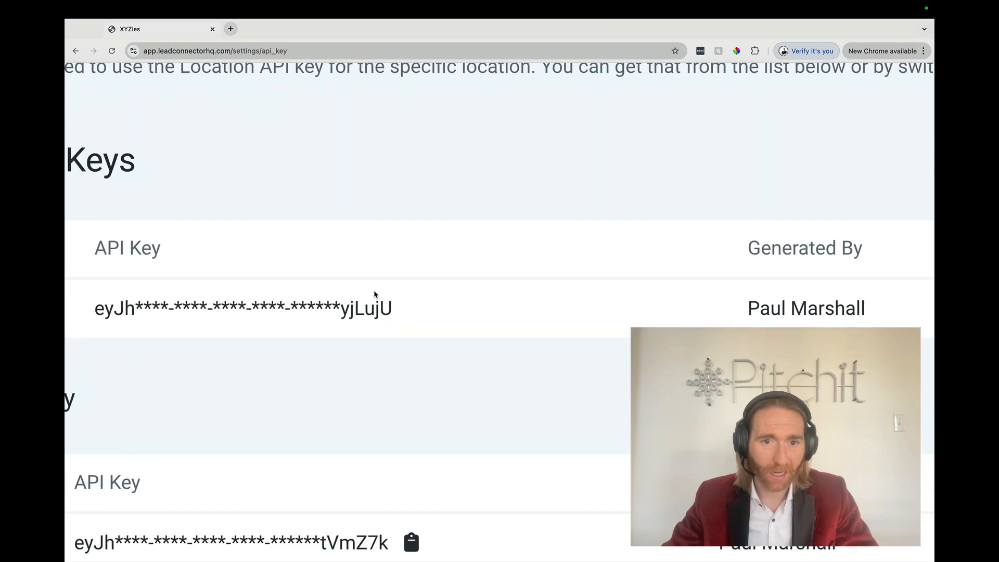
{"action": "scroll", "coordinate": [282, 311], "scroll_direction": "down", "scroll_amount": 5}
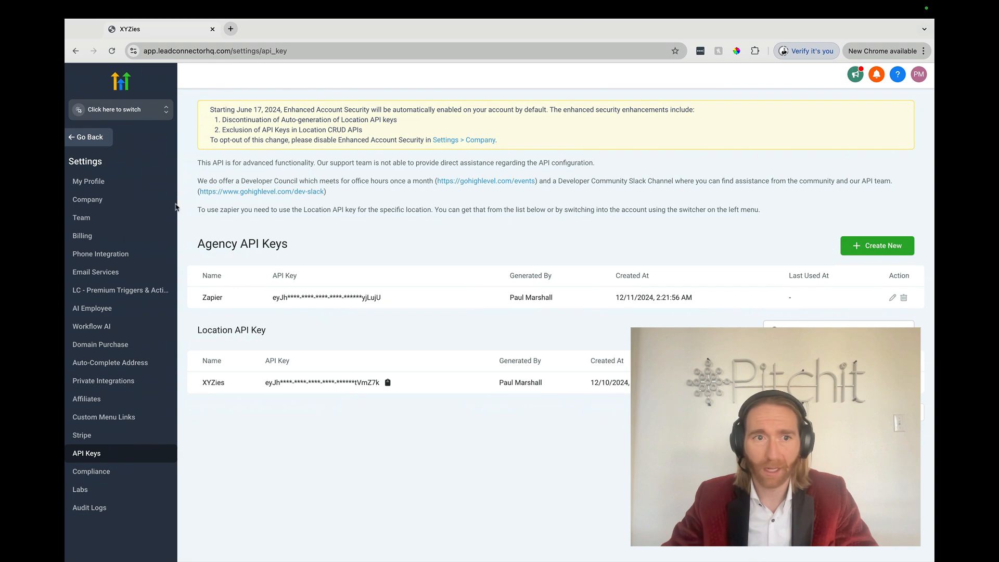
Switch to the XYZies sub-account and copy the API key from its Business Profile settings
{"action": "left_click", "coordinate": [111, 110]}
{"action": "left_click", "coordinate": [232, 211]}
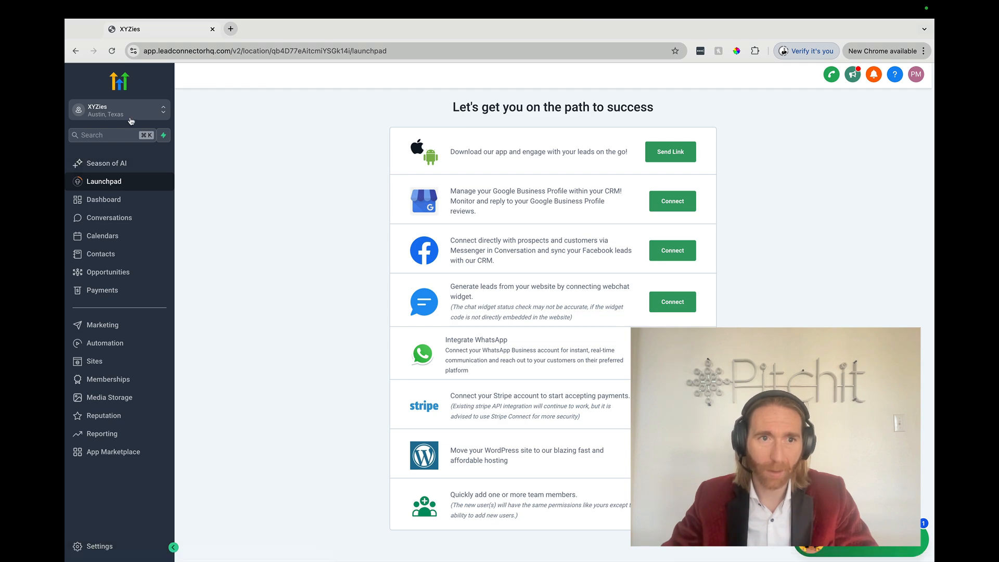
{"action": "left_click", "coordinate": [100, 546]}
{"action": "scroll", "coordinate": [219, 301], "scroll_direction": "down", "scroll_amount": 3}
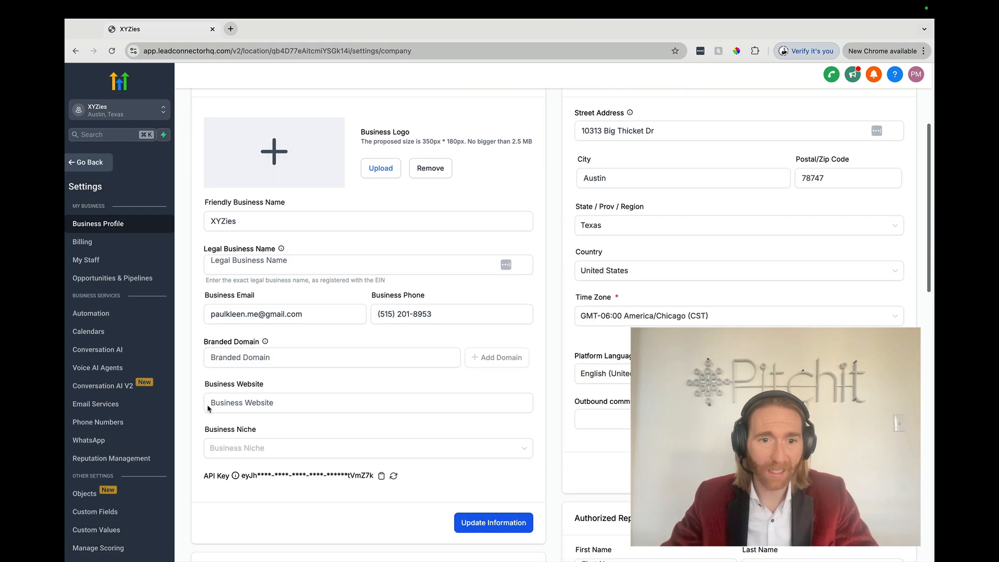
{"action": "scroll", "coordinate": [113, 489], "scroll_direction": "down", "scroll_amount": 3}
{"action": "scroll", "coordinate": [114, 488], "scroll_direction": "up", "scroll_amount": 3}
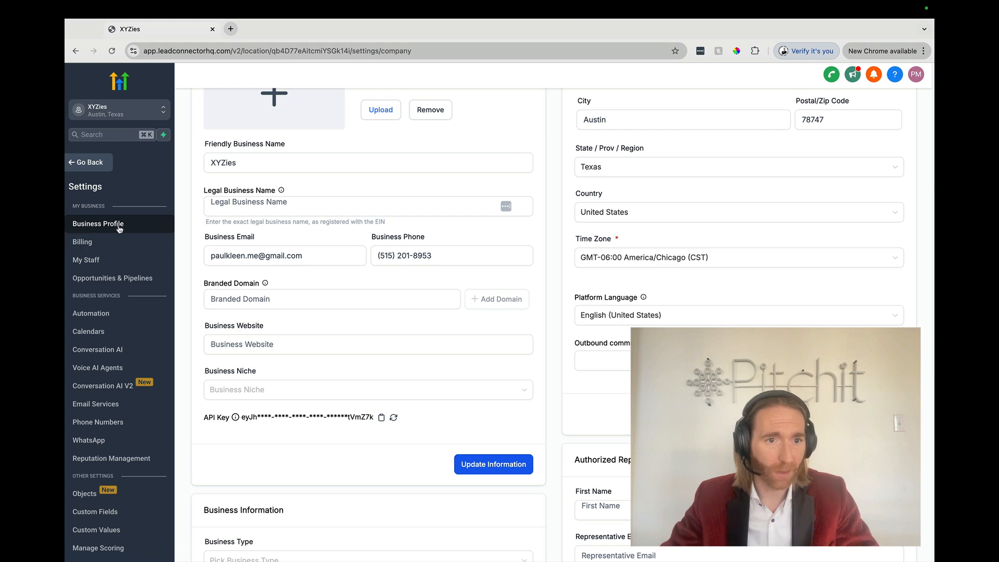
{"action": "left_click", "coordinate": [382, 418]}
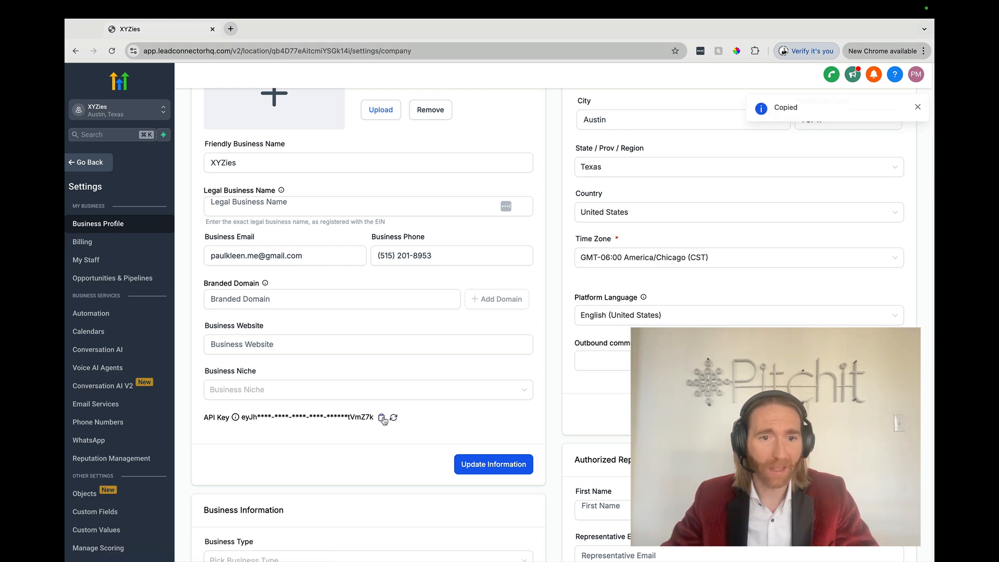
Back in Zapier, paste the API key into the LeadConnector connection request and proceed to the action's configuration
{"action": "key", "text": "ctrl+Left"}
{"action": "key", "text": "super+v"}
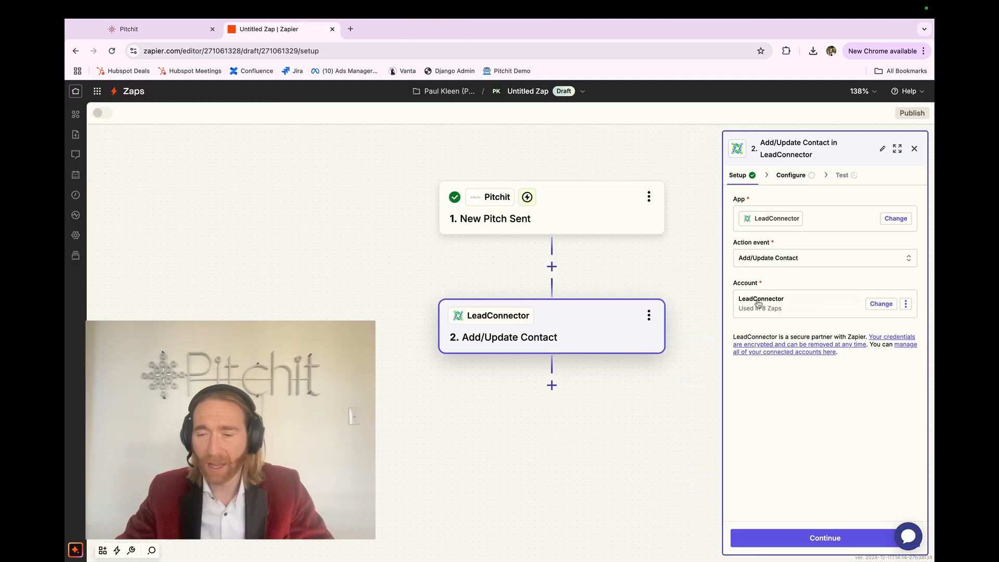
{"action": "left_click", "coordinate": [791, 538]}
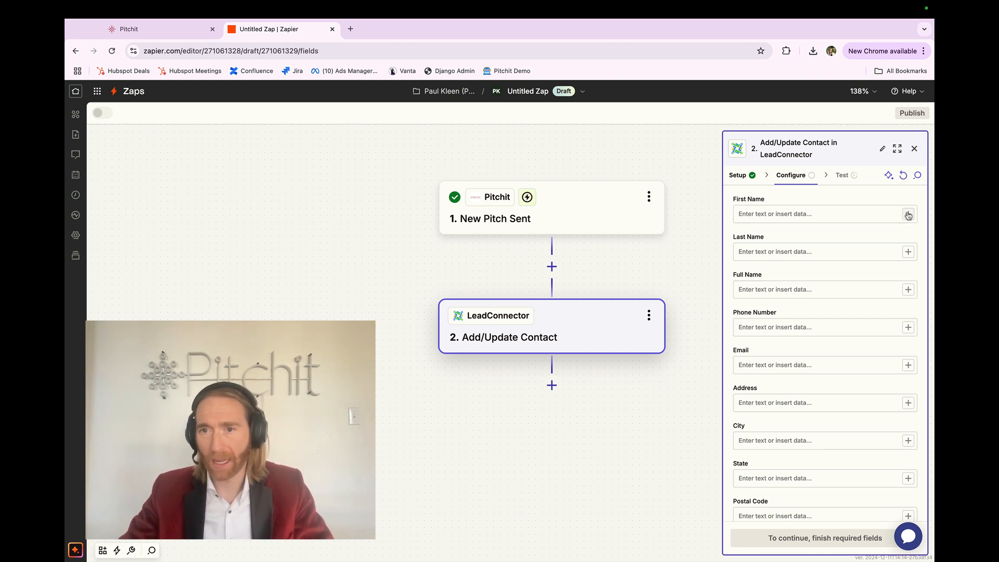
Map the contact's First Name to the trigger's Lead First Name and Last Name to Lead Last Name
{"action": "left_click", "coordinate": [908, 215]}
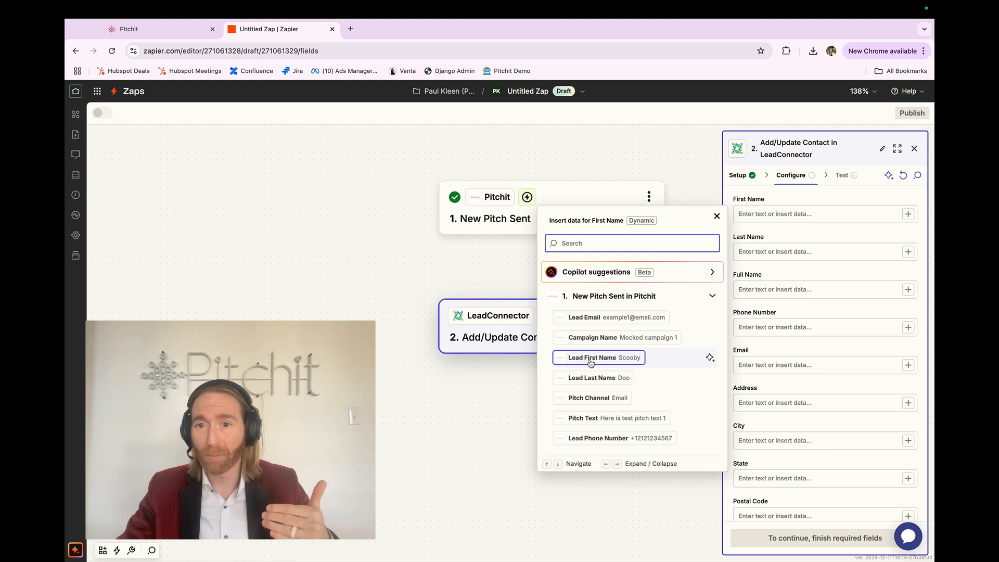
{"action": "left_click", "coordinate": [650, 359]}
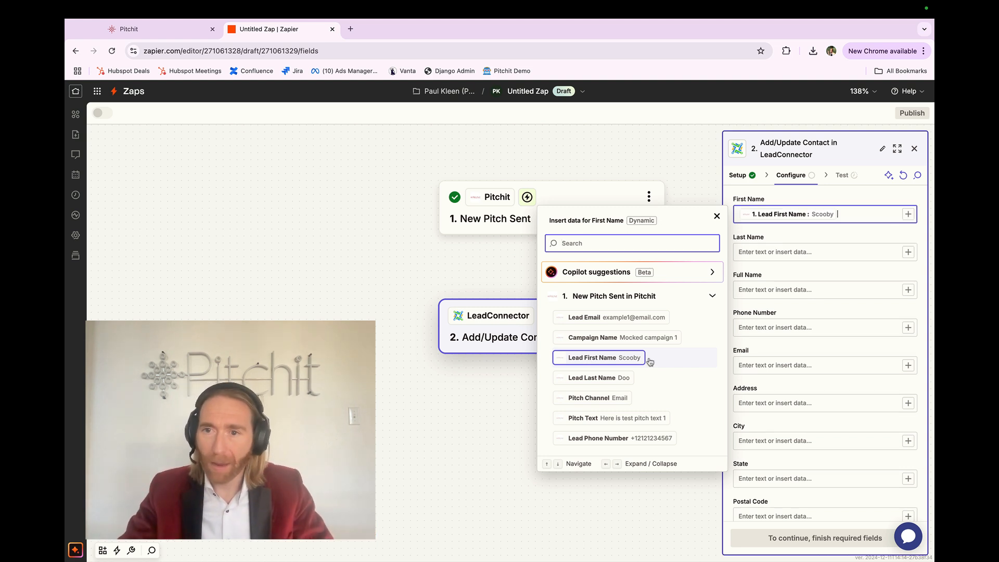
{"action": "left_click", "coordinate": [909, 252]}
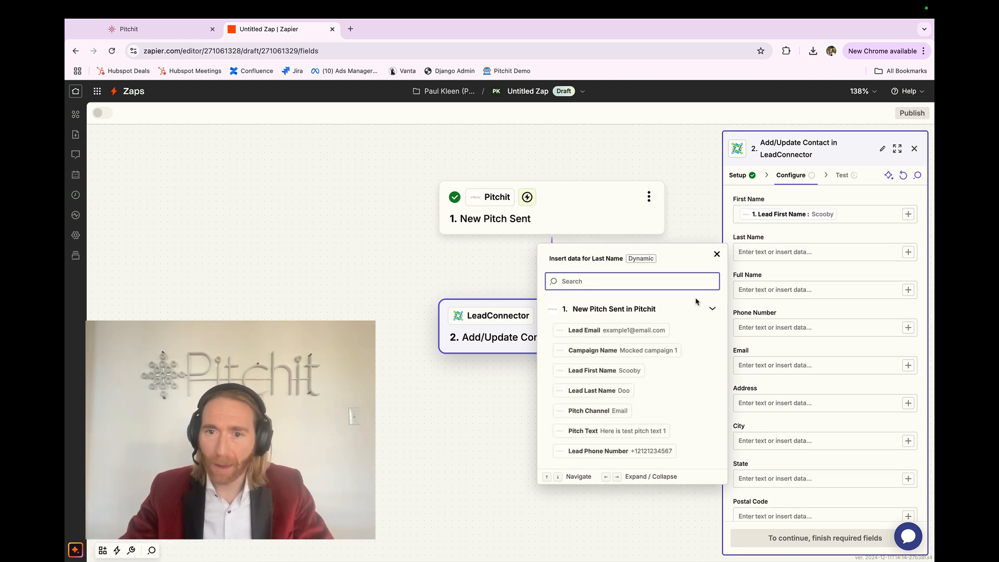
{"action": "left_click", "coordinate": [672, 389]}
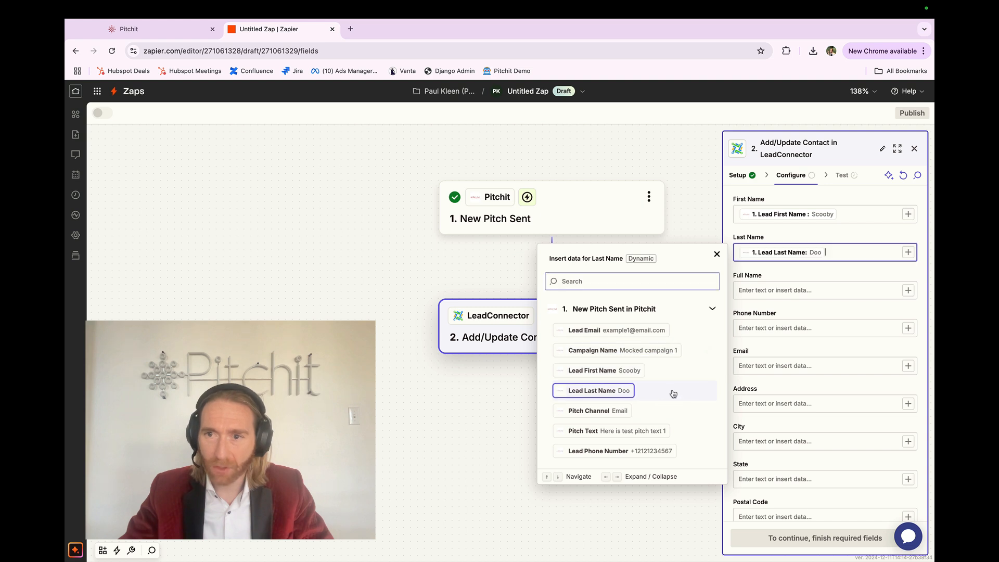
Try filling Full Name with the trigger's Lead First Name and Lead Last Name, and clear the field again
{"action": "left_click", "coordinate": [805, 291]}
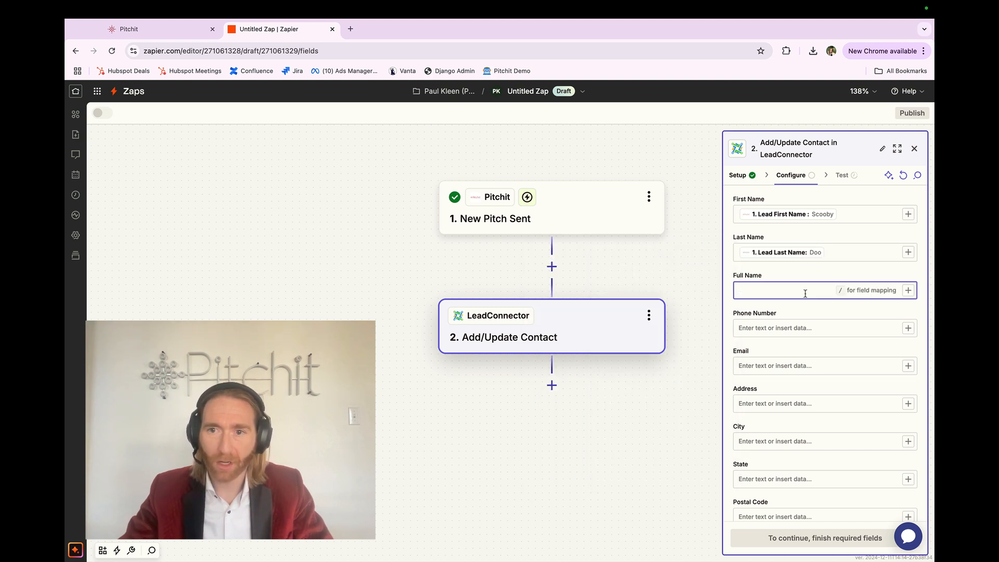
{"action": "left_click", "coordinate": [908, 290]}
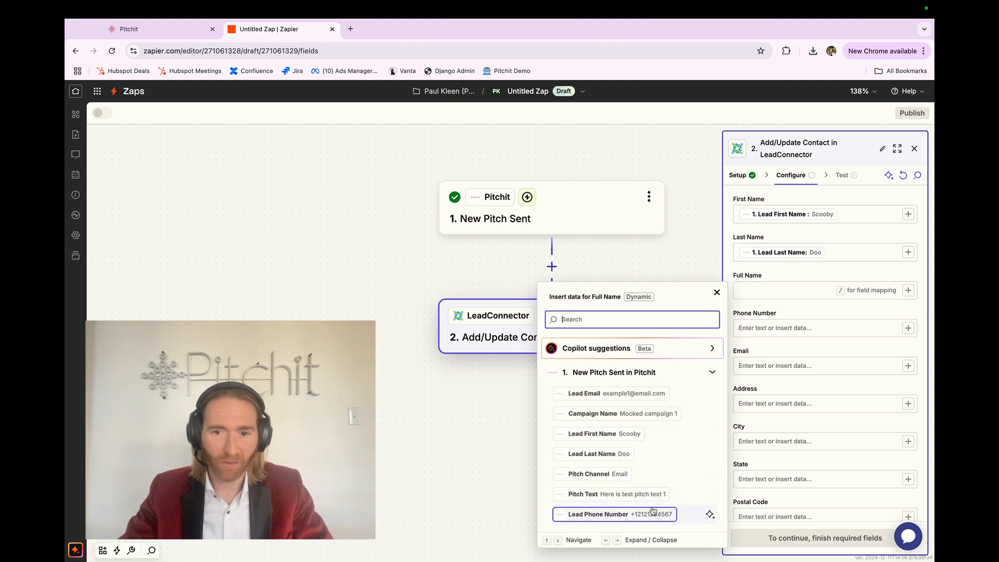
{"action": "left_click", "coordinate": [672, 433]}
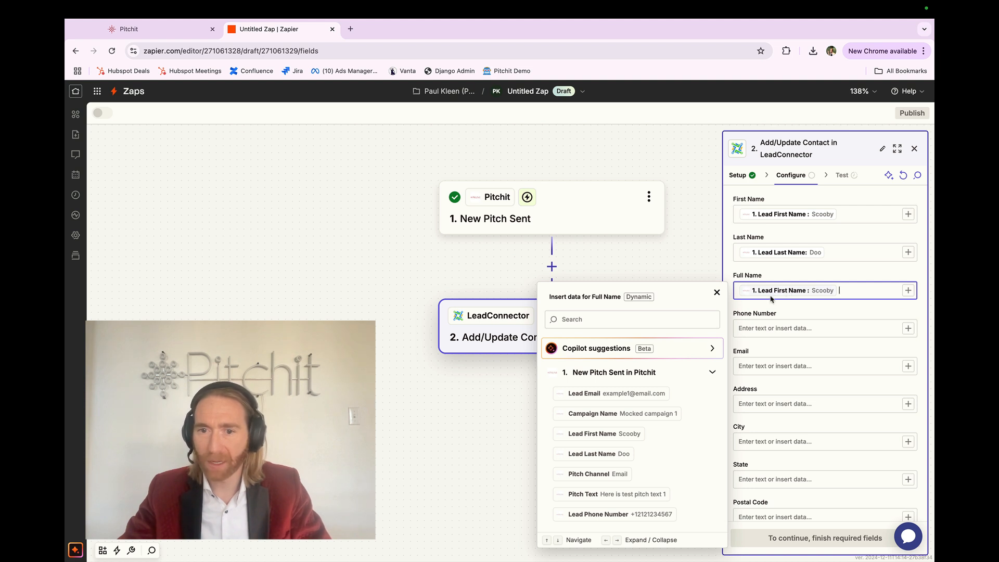
{"action": "left_click", "coordinate": [648, 454]}
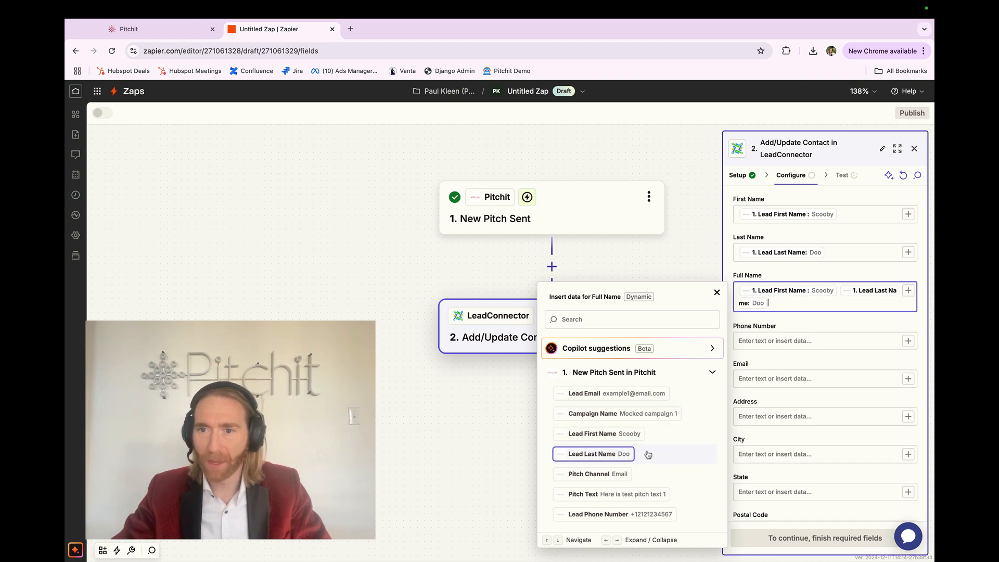
{"action": "key", "text": "BackSpace"}
{"action": "key", "text": "BackSpace"}
{"action": "left_click", "coordinate": [812, 312]}
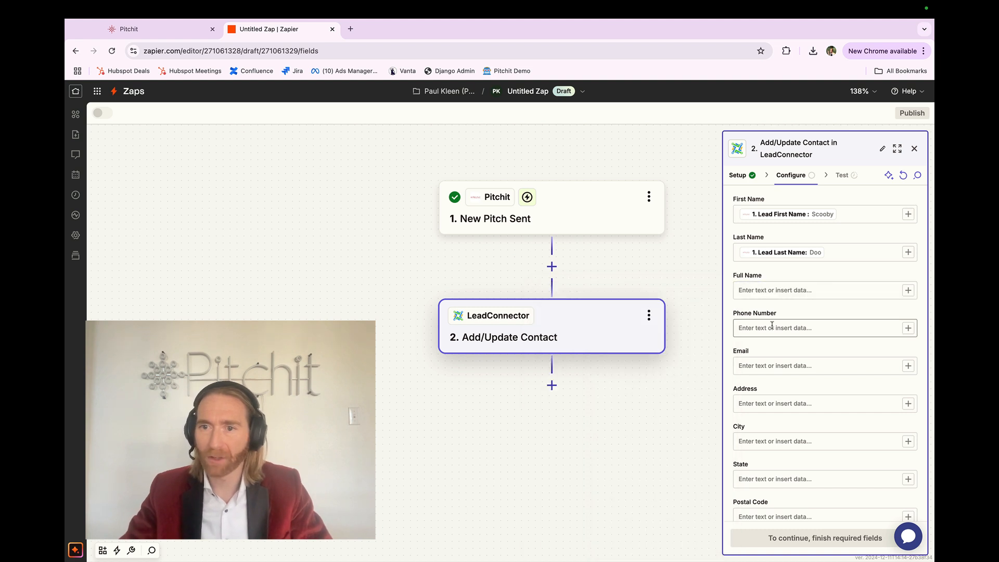
Map Phone Number and Email to the trigger's Lead Phone Number and Lead Email, and set Mark as Lead to True
{"action": "left_click", "coordinate": [907, 329]}
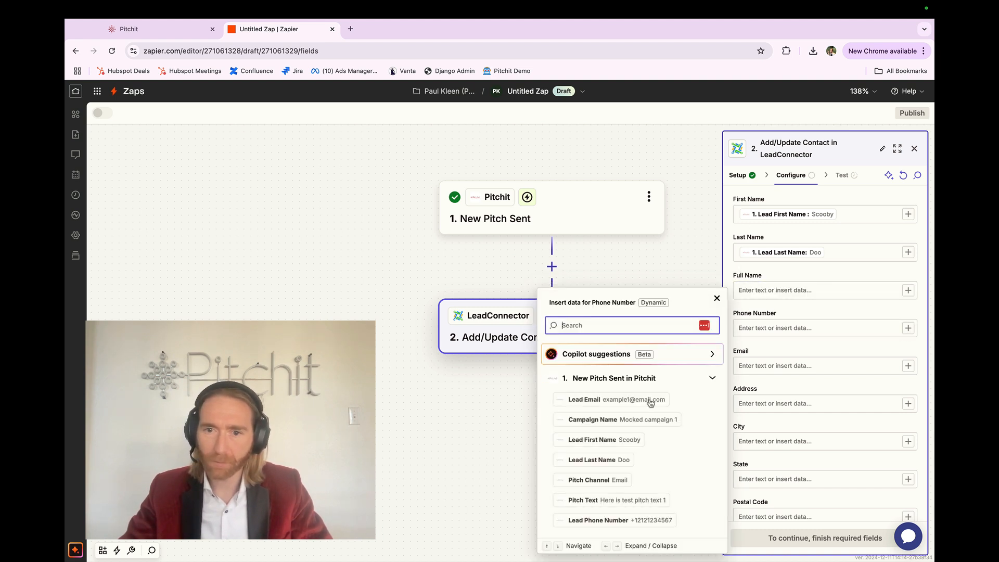
{"action": "left_click", "coordinate": [672, 520]}
{"action": "left_click", "coordinate": [833, 367]}
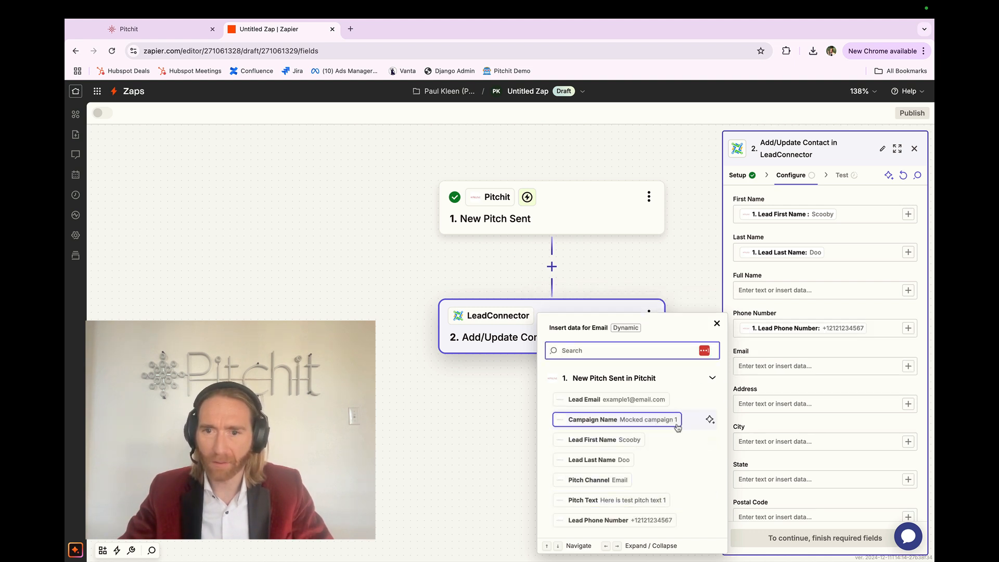
{"action": "left_click", "coordinate": [680, 402]}
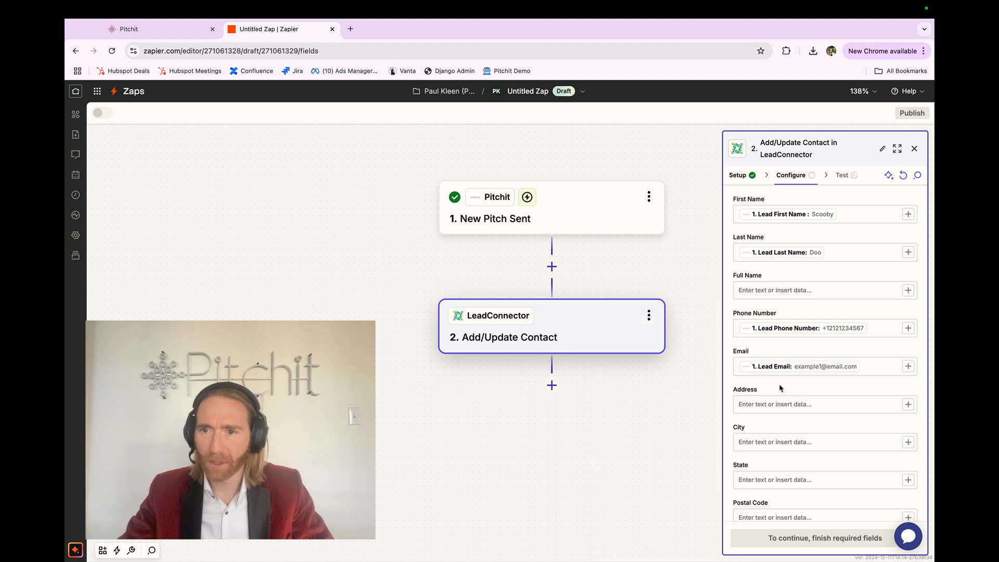
{"action": "scroll", "coordinate": [781, 387], "scroll_direction": "down", "scroll_amount": 5}
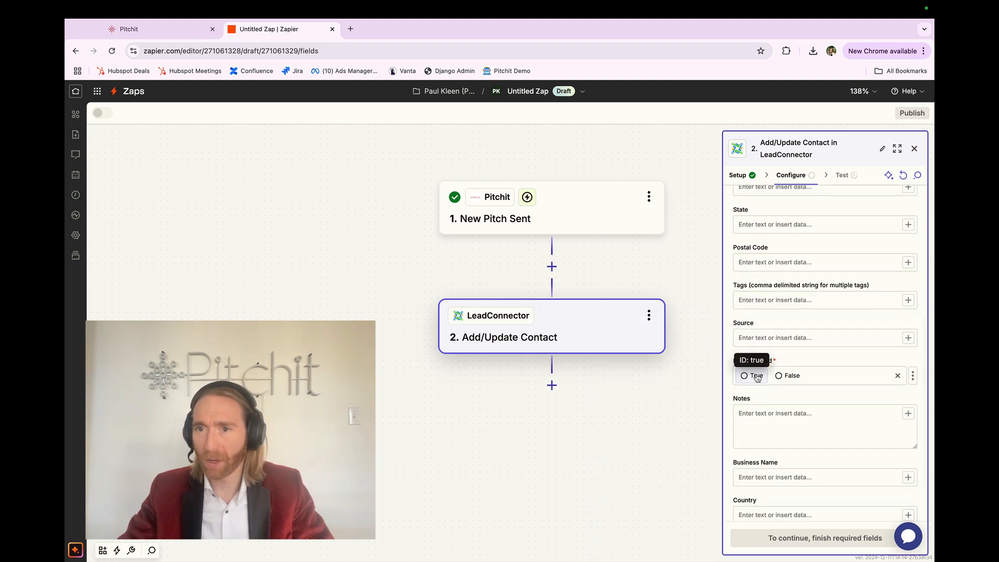
{"action": "left_click", "coordinate": [756, 376]}
{"action": "left_click", "coordinate": [759, 413]}
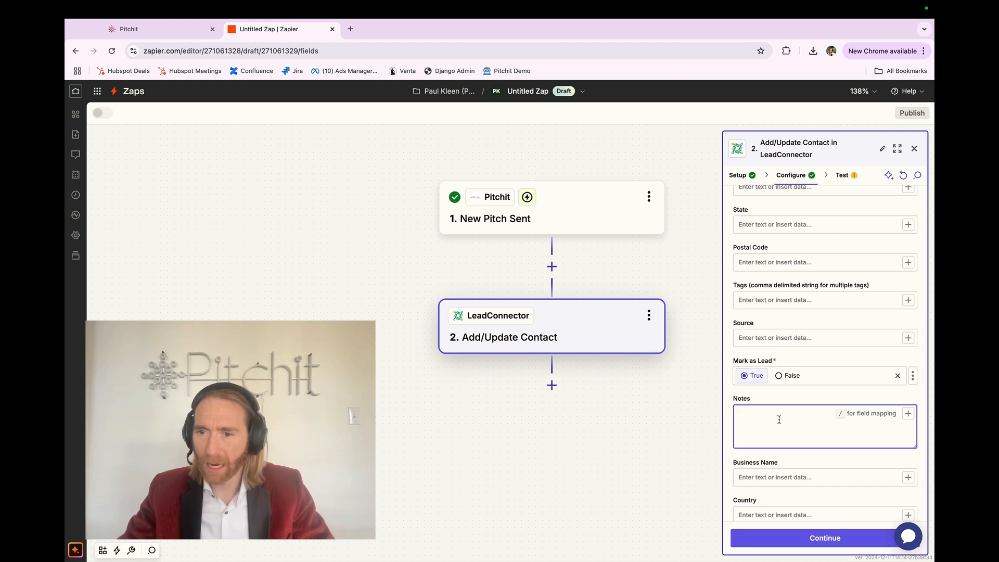
{"action": "left_click", "coordinate": [908, 418]}
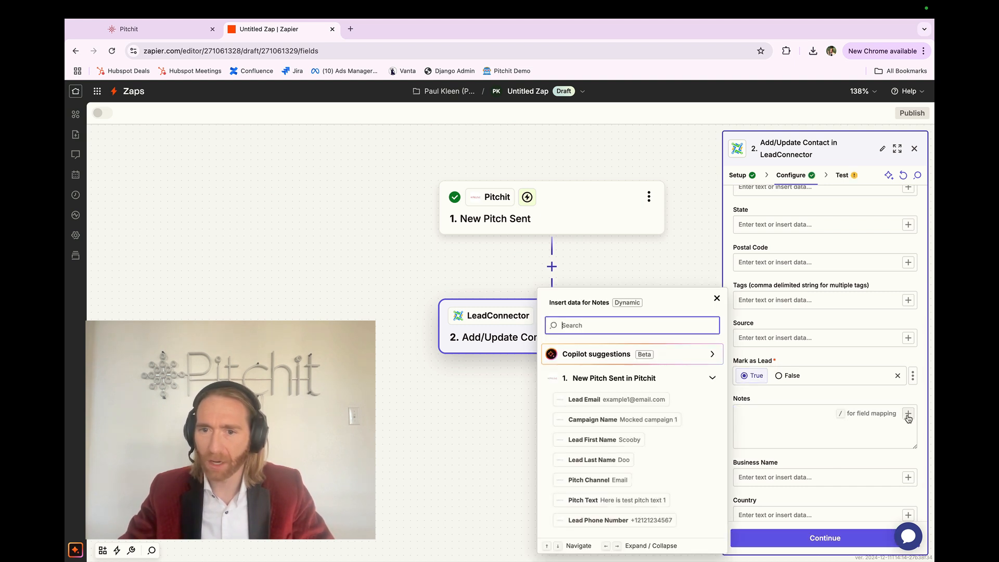
{"action": "left_click", "coordinate": [676, 500]}
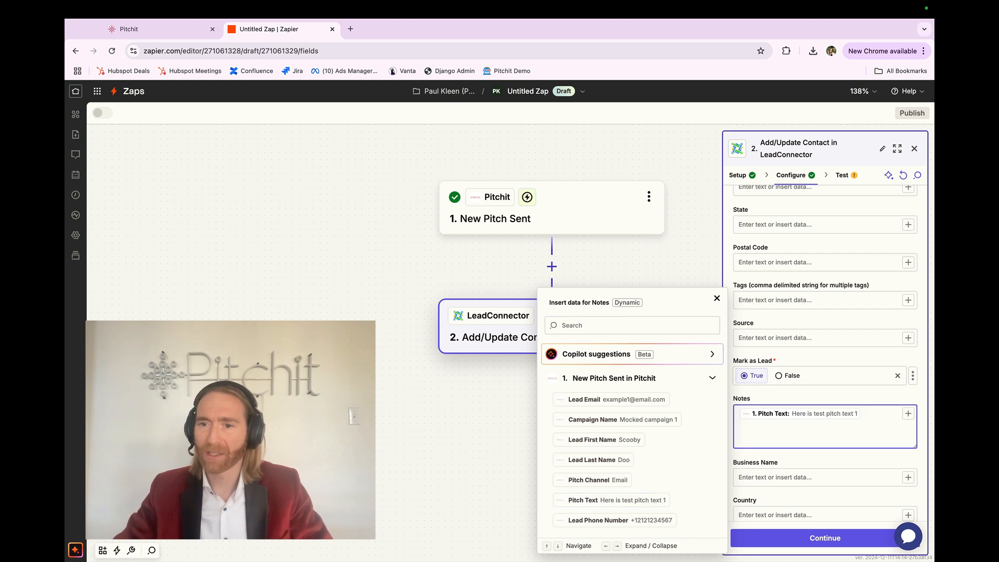
{"action": "key", "text": "Left"}
{"action": "key", "text": "super+Left"}
{"action": "key", "text": "super+Right"}
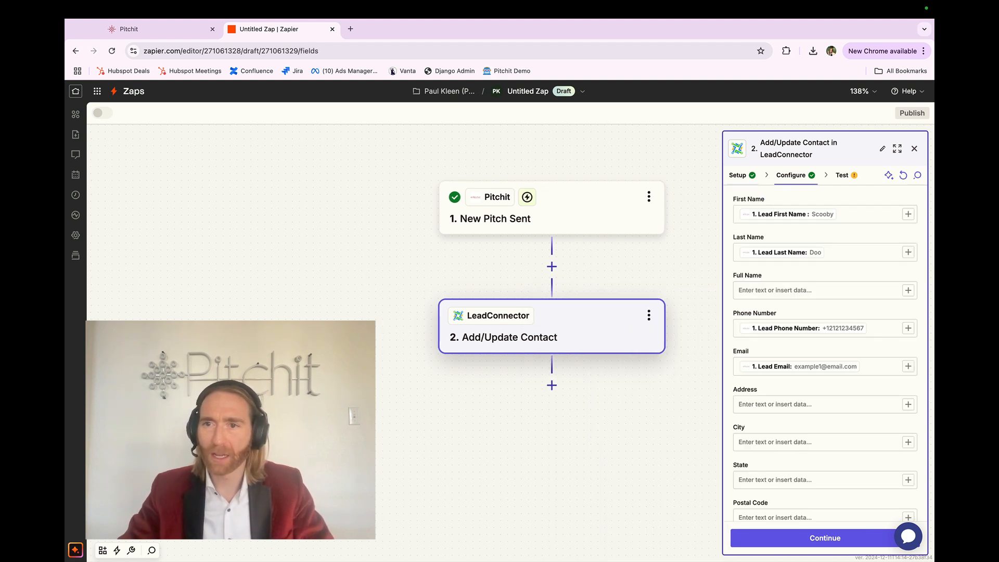
Fill the contact's Notes with the label "Pitchit text:" followed by the trigger's Pitch Text
{"action": "scroll", "coordinate": [757, 411], "scroll_direction": "down", "scroll_amount": 10}
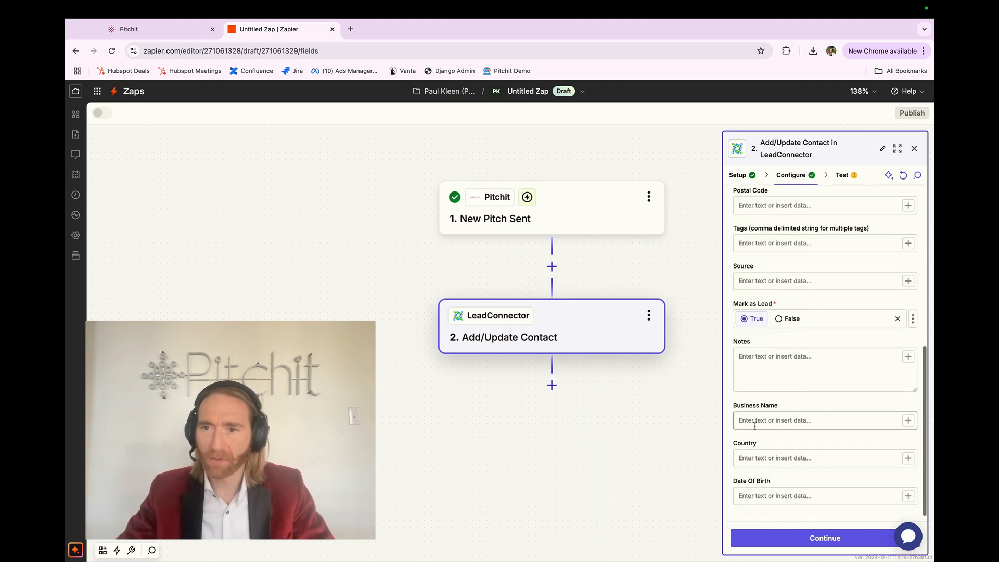
{"action": "left_click", "coordinate": [760, 384]}
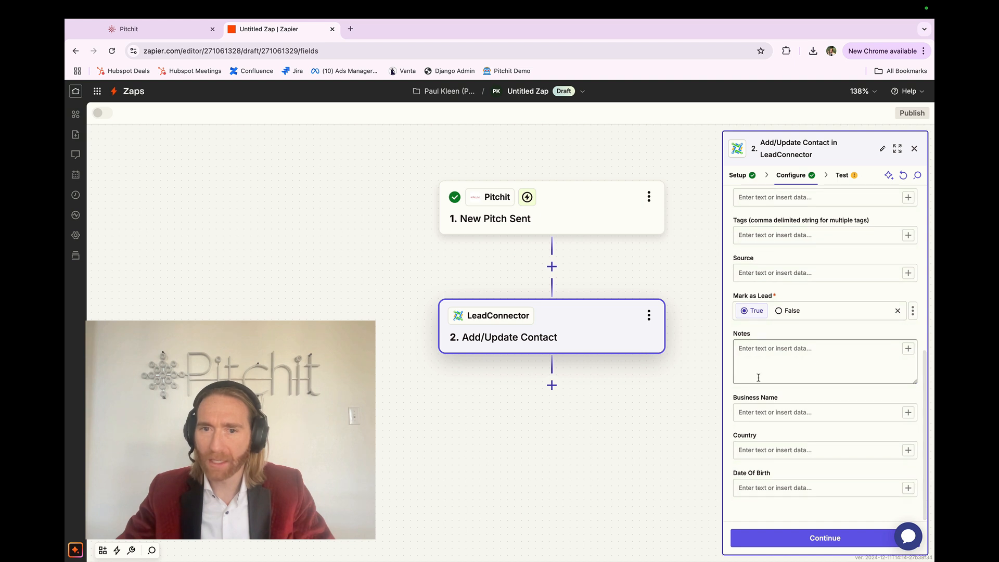
{"action": "left_click", "coordinate": [909, 349]}
{"action": "left_click", "coordinate": [661, 500]}
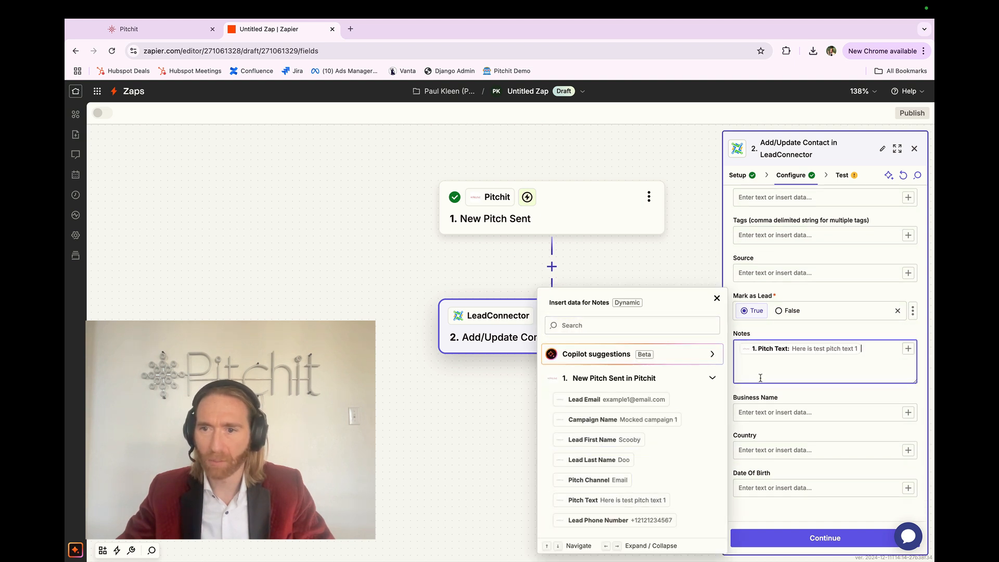
{"action": "key", "text": "Left"}
{"action": "key", "text": "Left"}
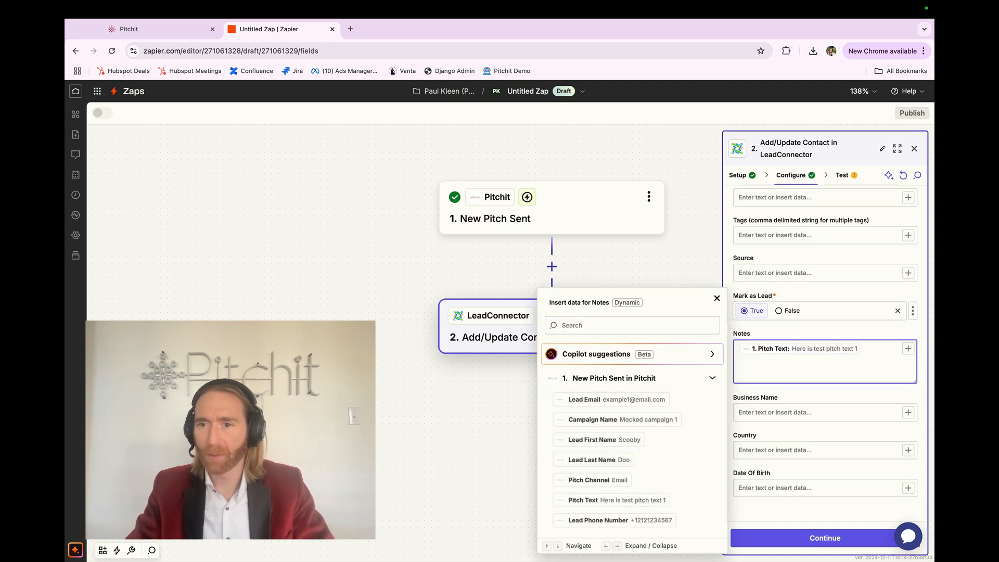
{"action": "type", "text": "Pitchit tex"}
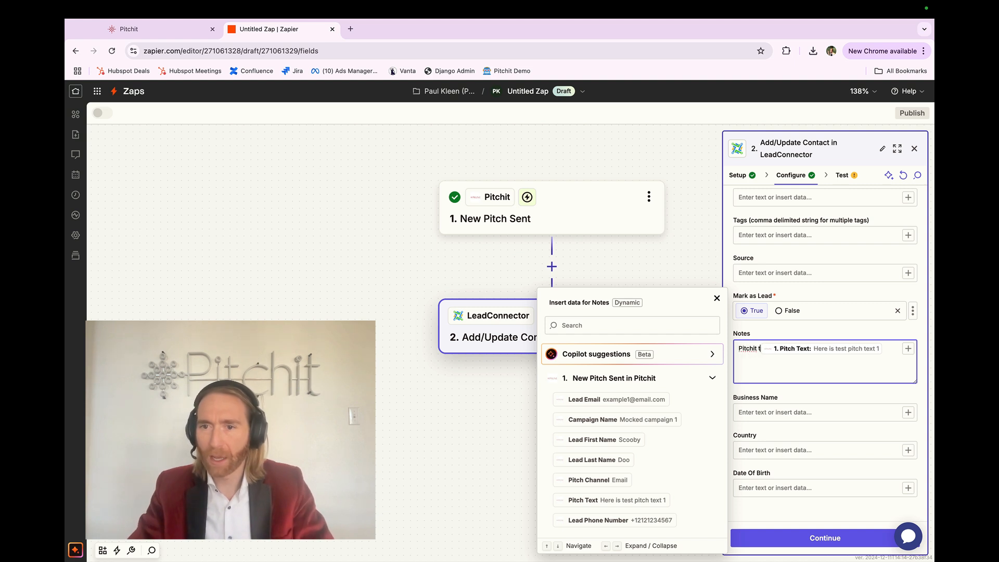
{"action": "type", "text": "t:"}
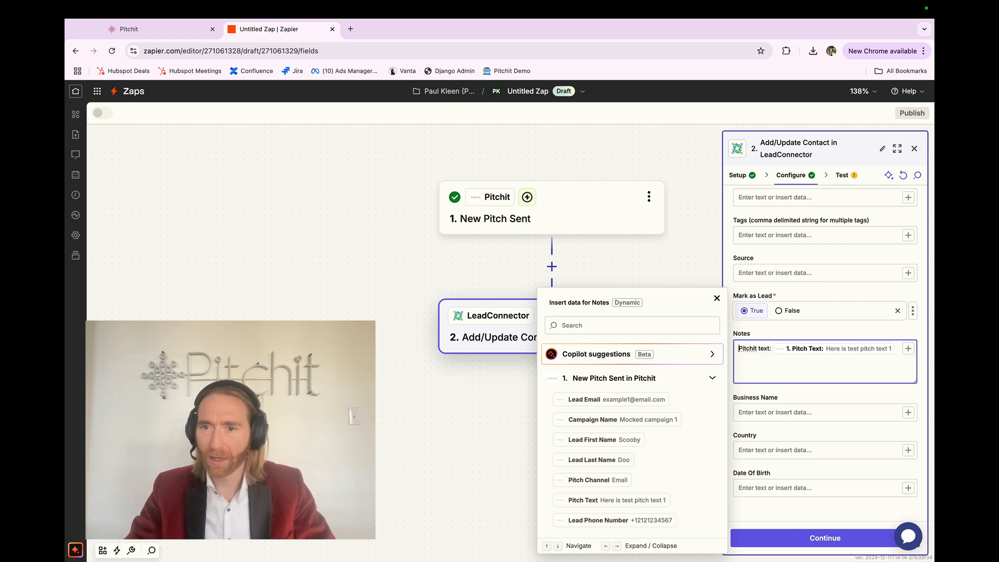
Add a line above the pitch text in Notes reading "Pitchit channel:" followed by the trigger's Pitch Channel
{"action": "key", "text": "Home"}
{"action": "key", "text": "Return"}
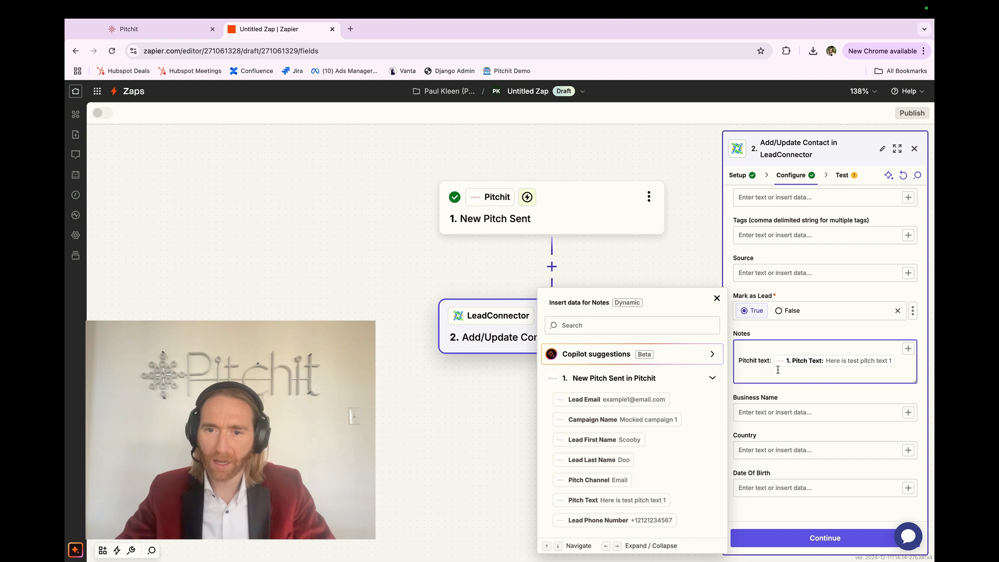
{"action": "type", "text": "Pitchit channel:"}
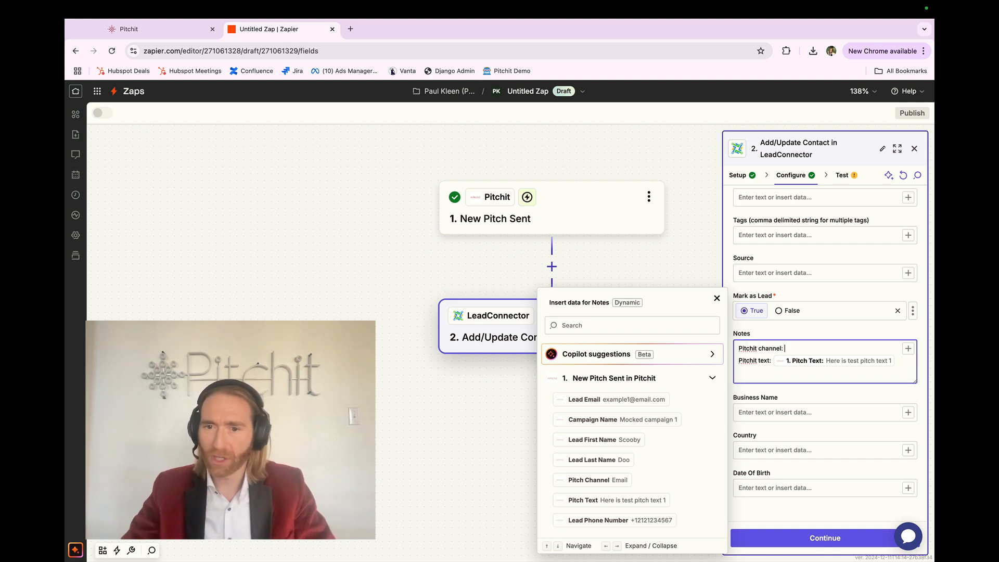
{"action": "left_click", "coordinate": [645, 478]}
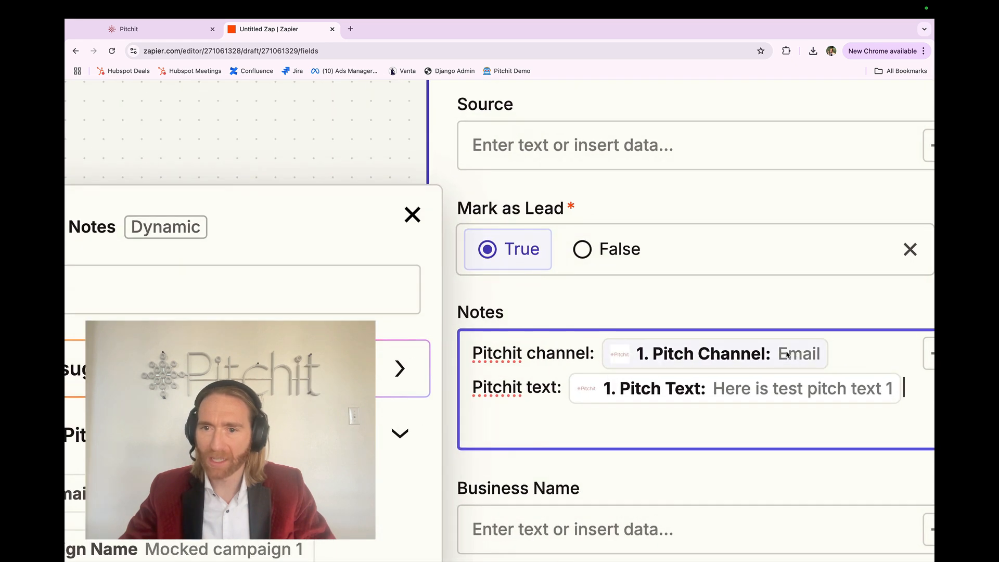
{"action": "left_click", "coordinate": [759, 392]}
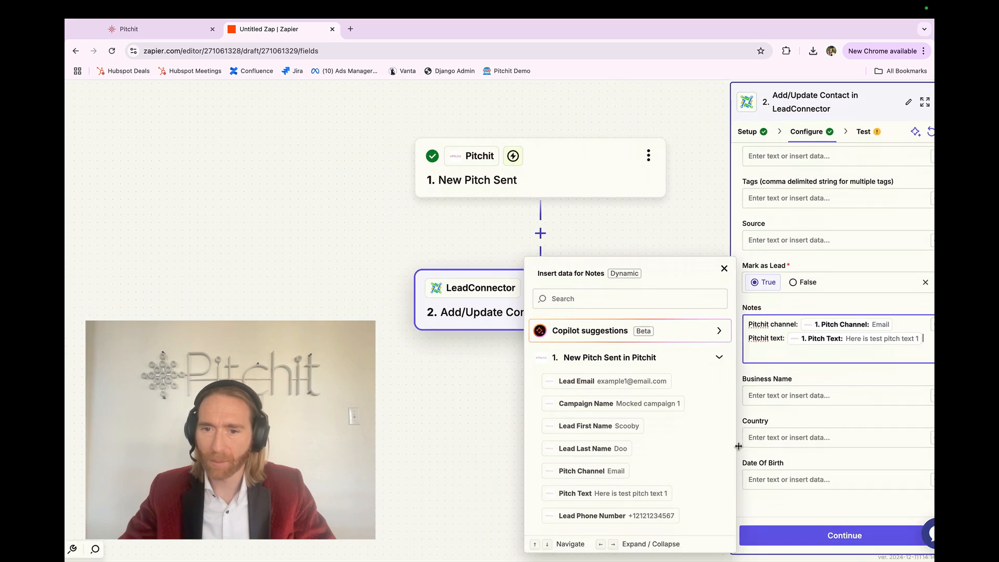
Finish configuring the Add/Update Contact action and test it by sending the sample contact to LeadConnector
{"action": "left_click", "coordinate": [810, 421]}
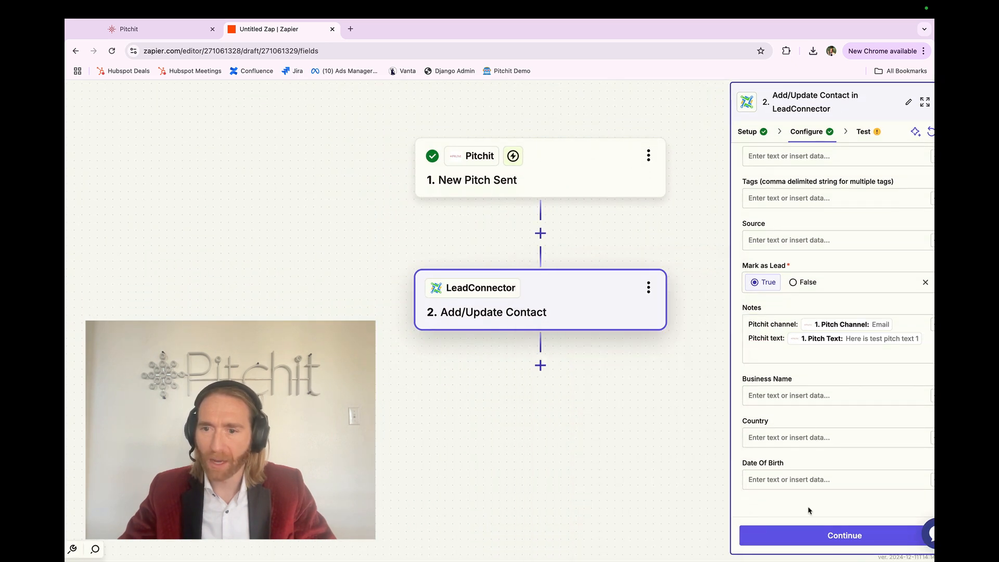
{"action": "left_click", "coordinate": [812, 537]}
{"action": "left_click", "coordinate": [873, 536]}
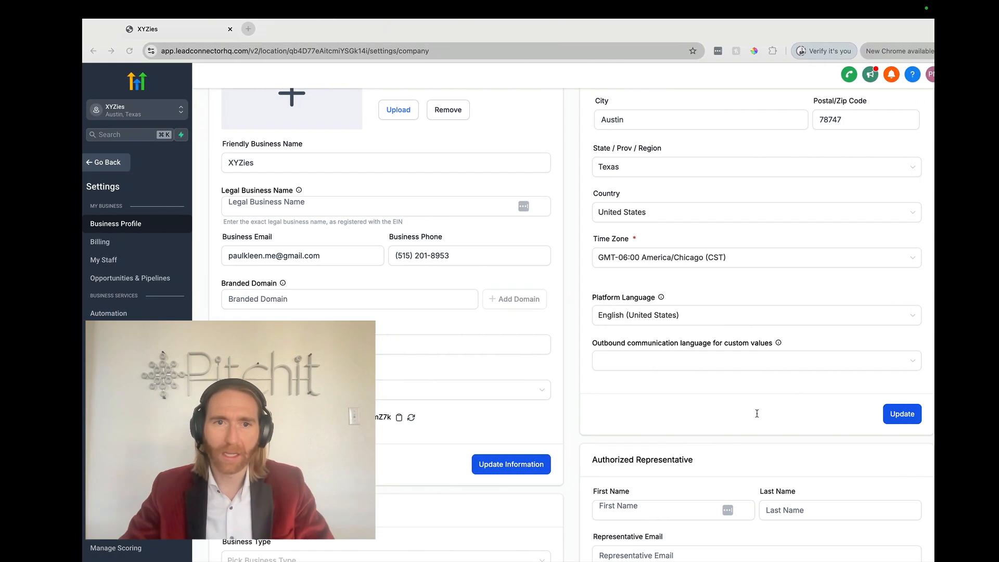
Switch to LeadConnector, leave the settings, and open the notes of the sample lead's contact record
{"action": "left_click", "coordinate": [78, 163]}
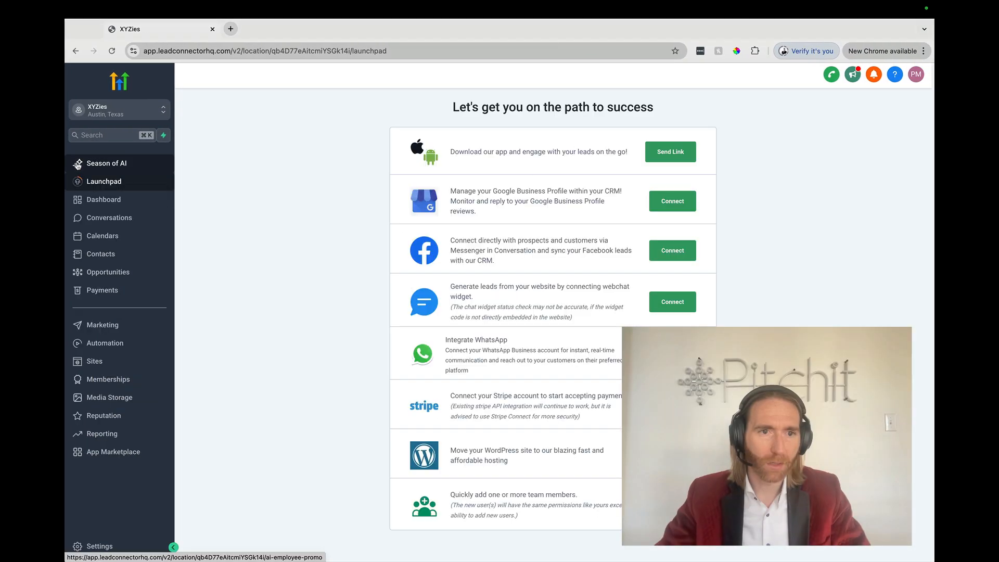
{"action": "left_click", "coordinate": [98, 254]}
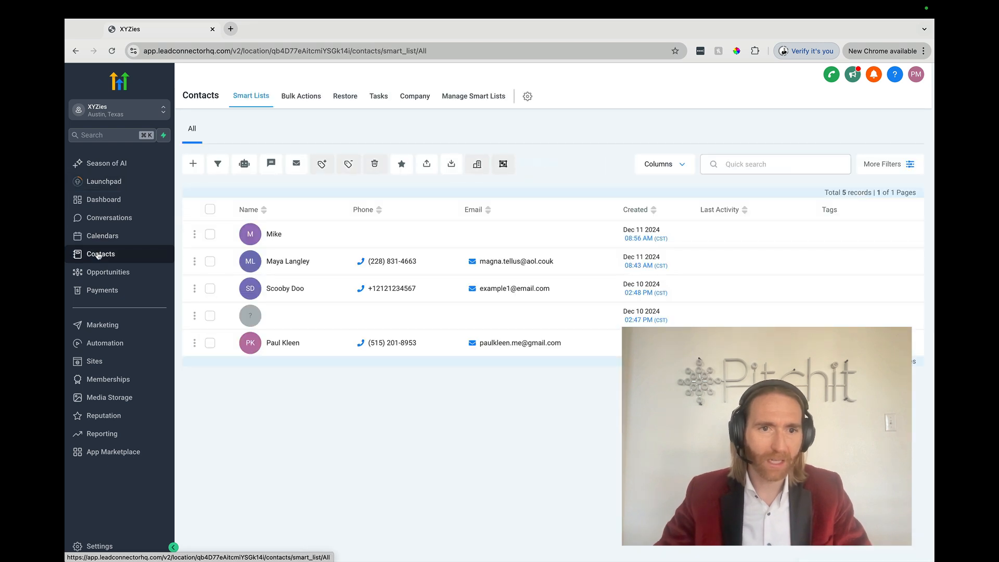
{"action": "left_click", "coordinate": [278, 290]}
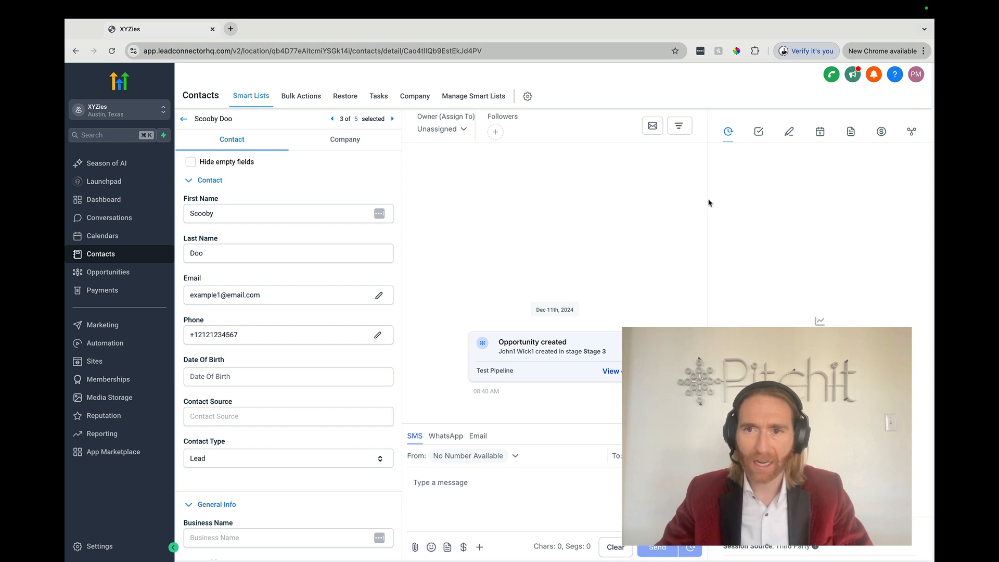
{"action": "left_click", "coordinate": [791, 133]}
Examine the Pitchit channel and Pitchit text lines in the contact's newest note
{"action": "scroll", "coordinate": [808, 209], "scroll_direction": "up", "scroll_amount": 5}
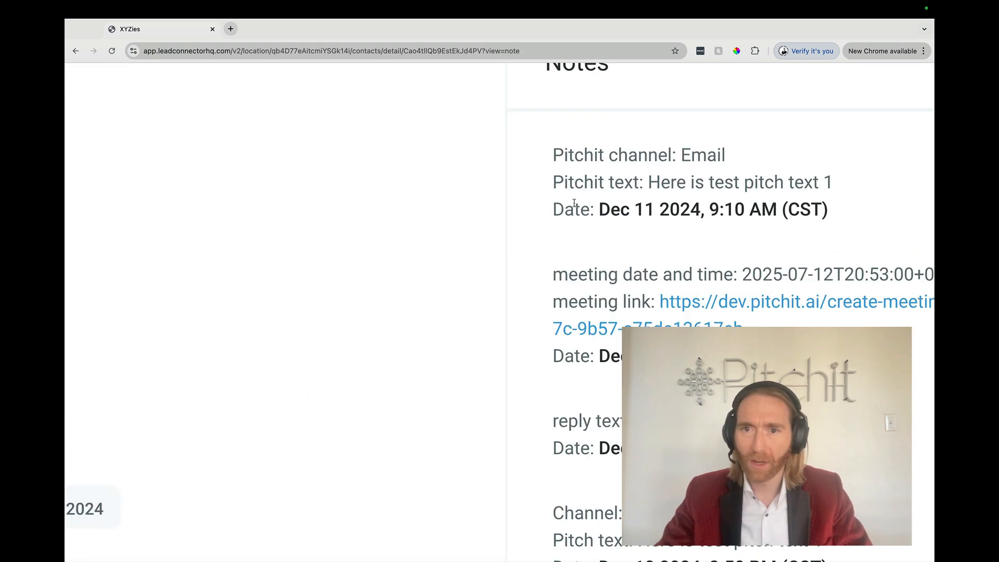
{"action": "triple_click", "coordinate": [602, 205]}
{"action": "triple_click", "coordinate": [580, 183]}
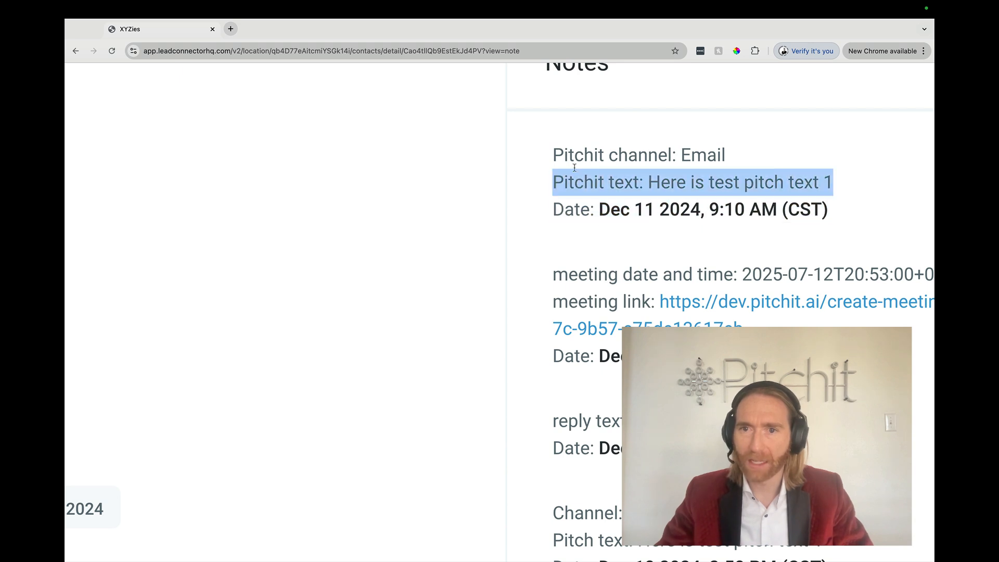
{"action": "triple_click", "coordinate": [575, 164]}
{"action": "triple_click", "coordinate": [576, 182]}
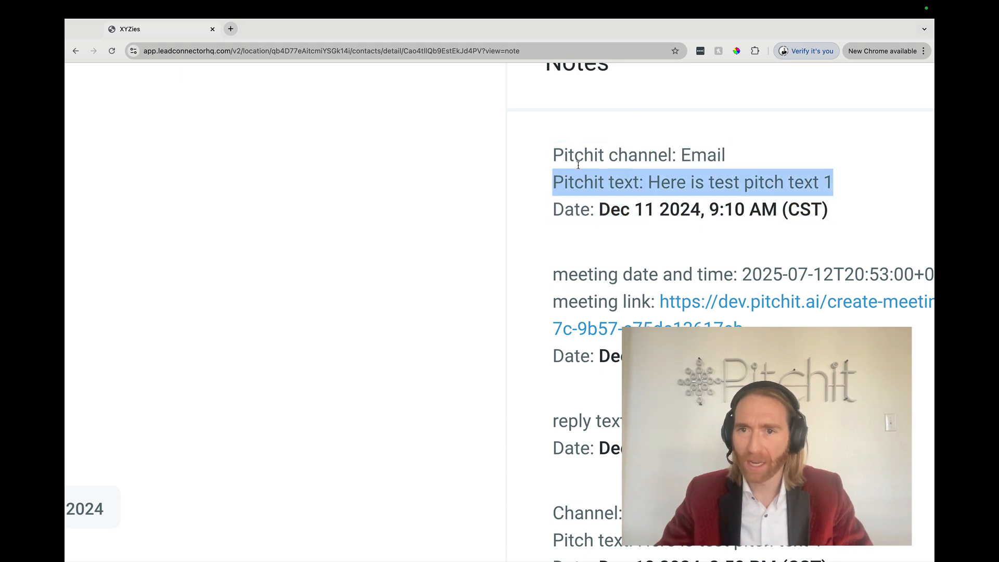
{"action": "triple_click", "coordinate": [579, 165]}
{"action": "triple_click", "coordinate": [578, 188]}
{"action": "scroll", "coordinate": [578, 189], "scroll_direction": "down", "scroll_amount": 5}
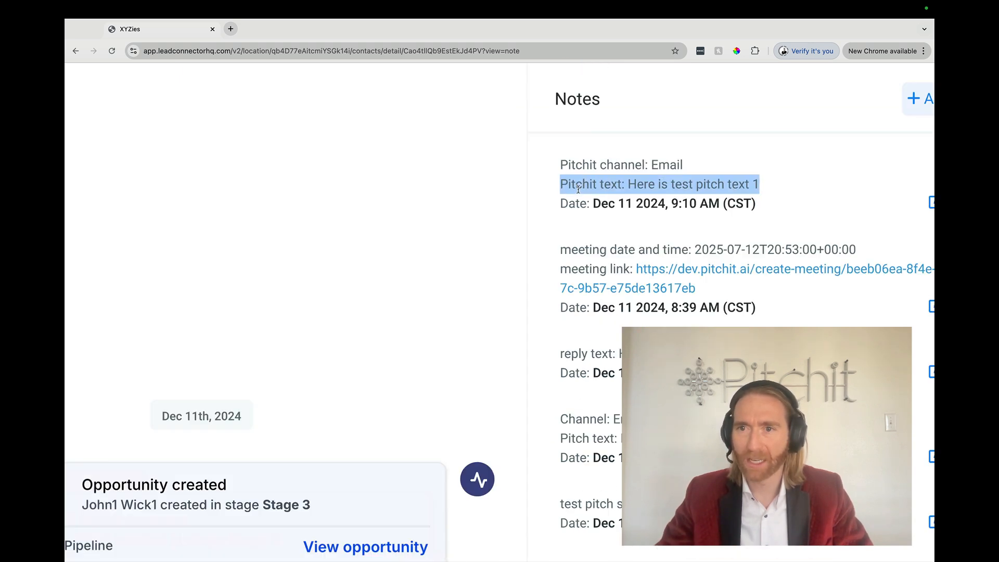
{"action": "scroll", "coordinate": [578, 190], "scroll_direction": "down", "scroll_amount": 5}
{"action": "left_click", "coordinate": [579, 190]}
{"action": "scroll", "coordinate": [578, 189], "scroll_direction": "down", "scroll_amount": 5}
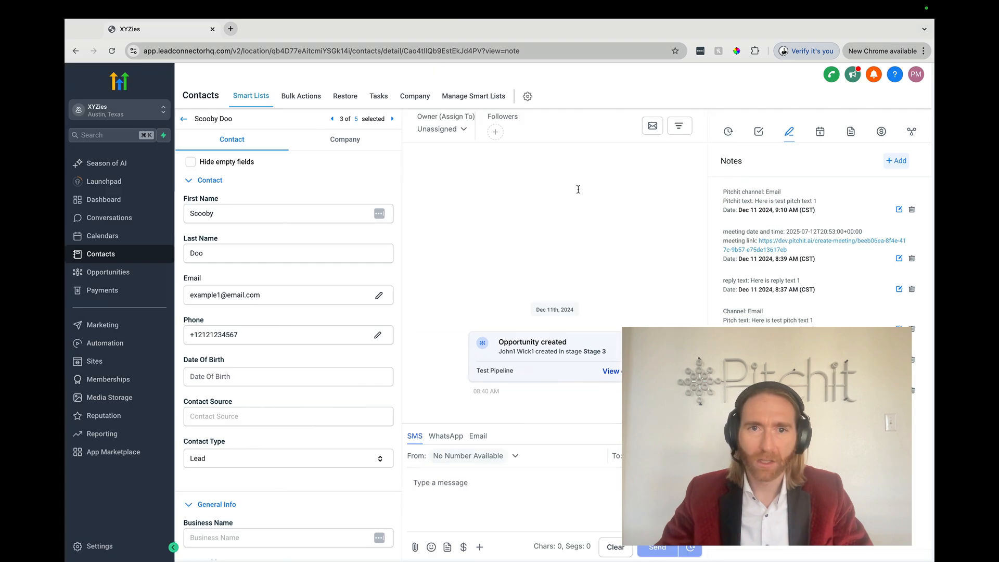
Return to the Zap in Zapier and review the setup of the New Pitch Sent trigger and Add/Update Contact action
{"action": "key", "text": "ctrl+Left"}
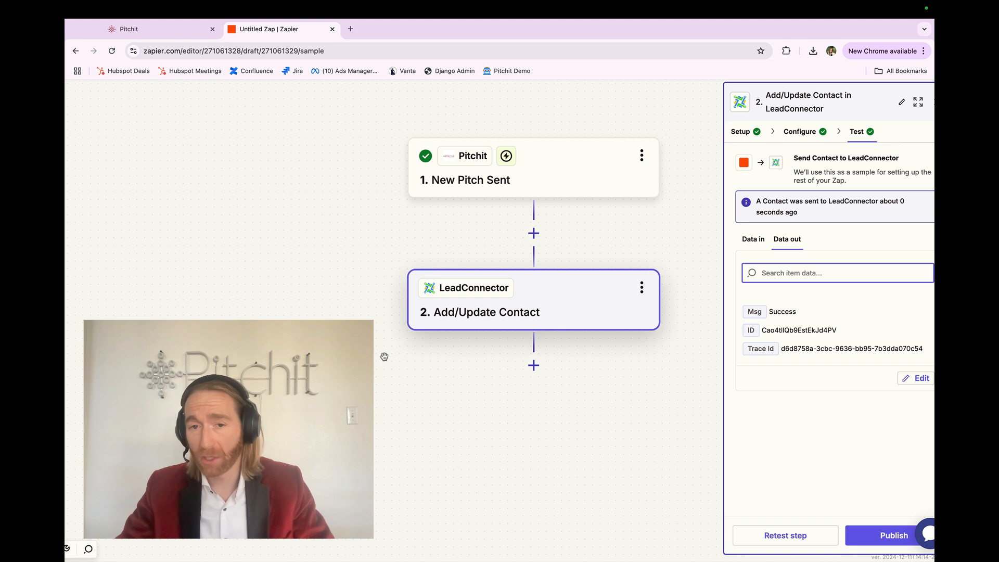
{"action": "left_click", "coordinate": [450, 178]}
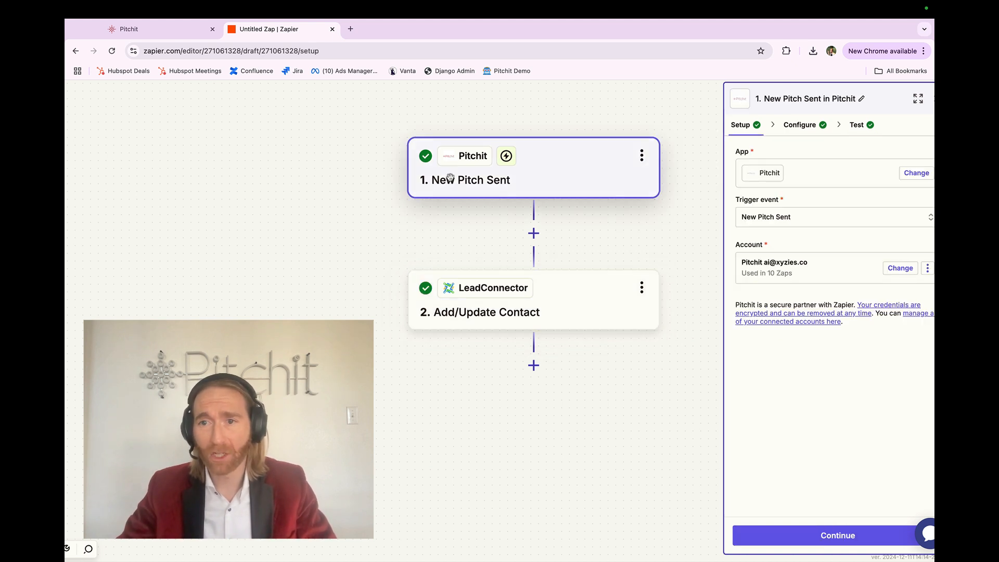
{"action": "left_click", "coordinate": [458, 296]}
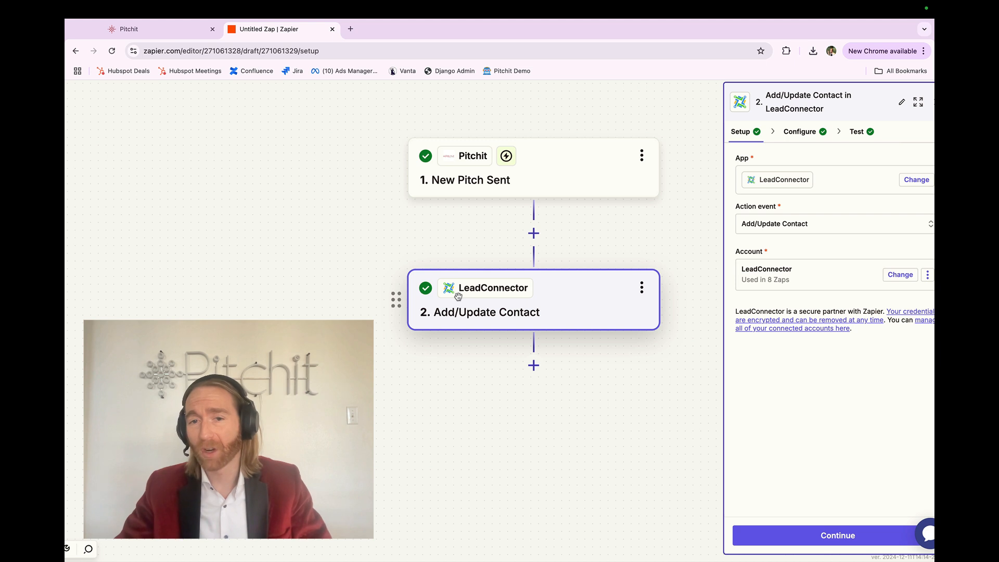